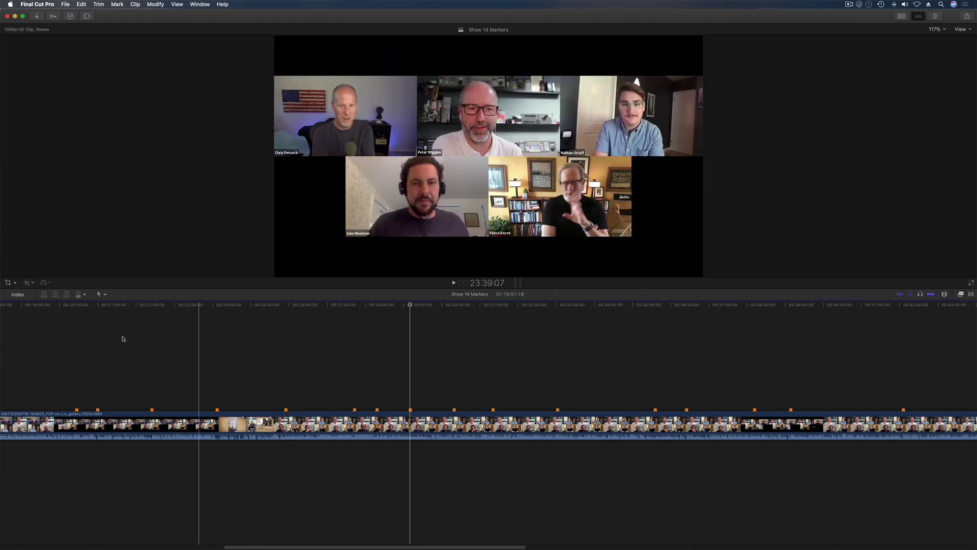
- Review the chapter markers in the timeline index and the timestamped chapter list in the YouTube video's description
click(18, 294)
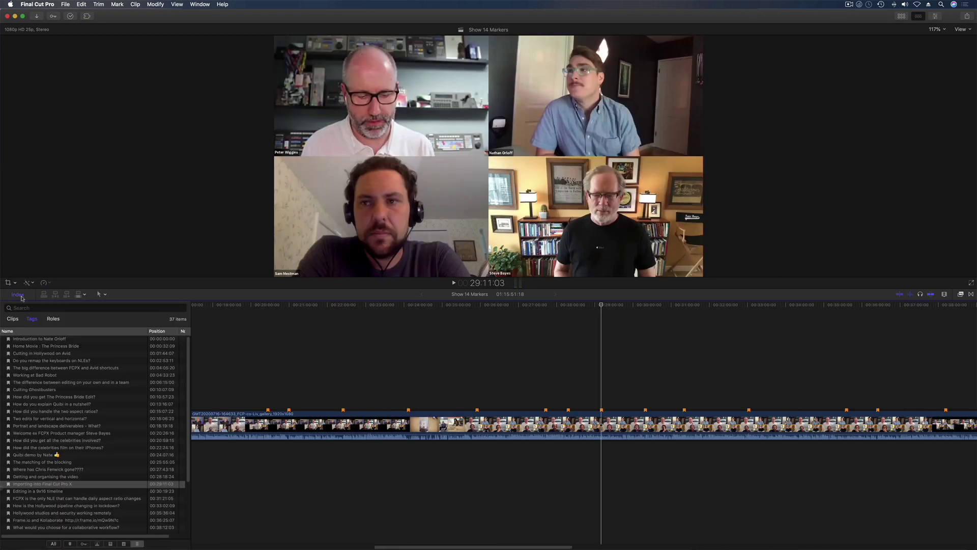
click(71, 485)
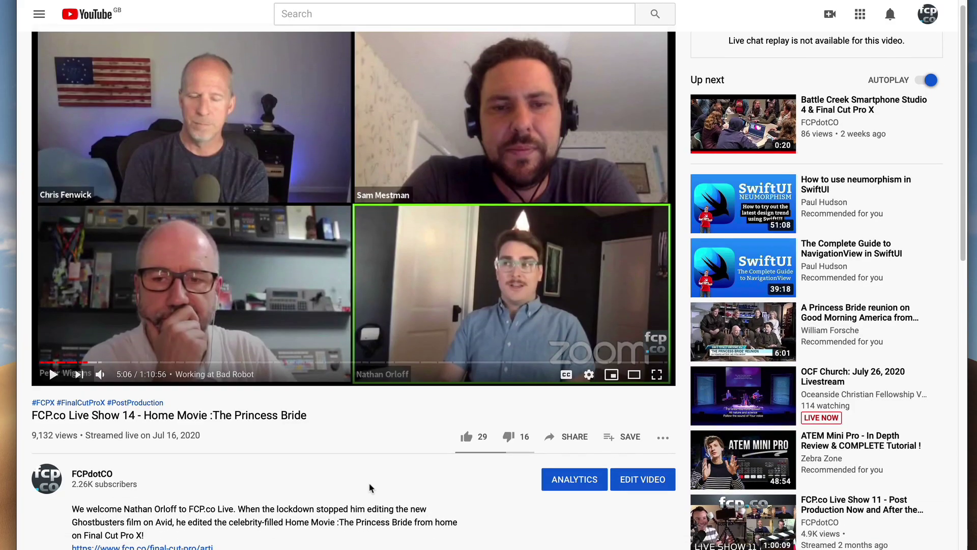
scroll(370, 488, down, 15)
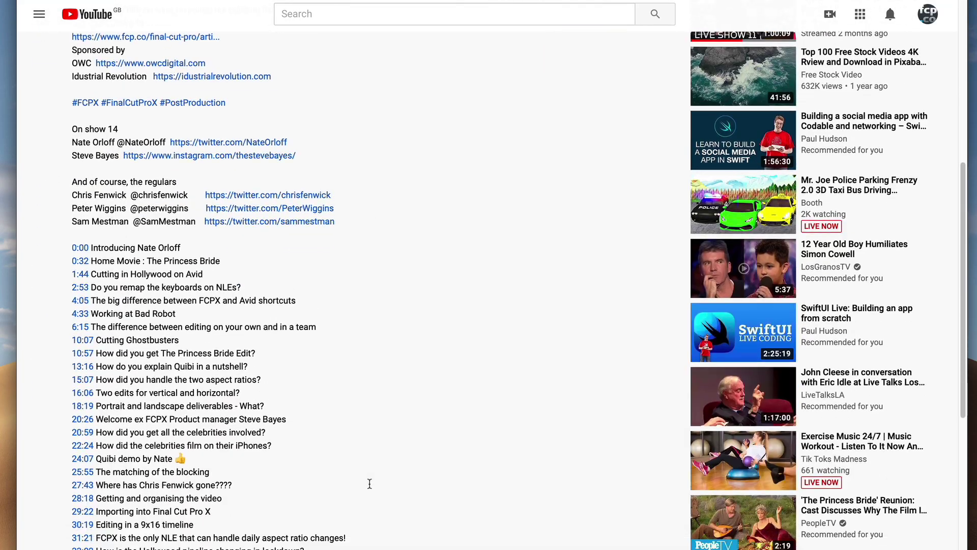
scroll(369, 484, up, 1)
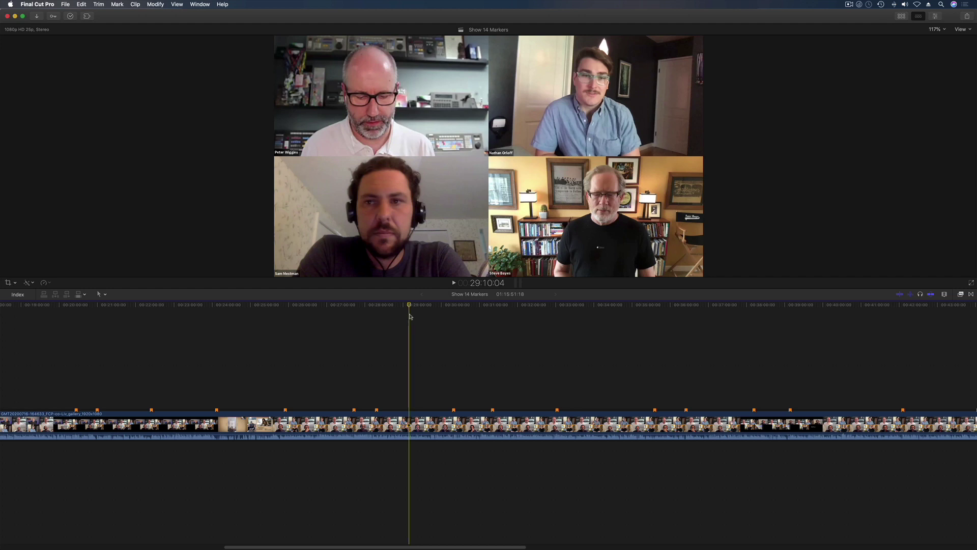
- Add a marker at 00:29:11:03 on the timeline clip and change it to a chapter marker
click(405, 305)
key(space)
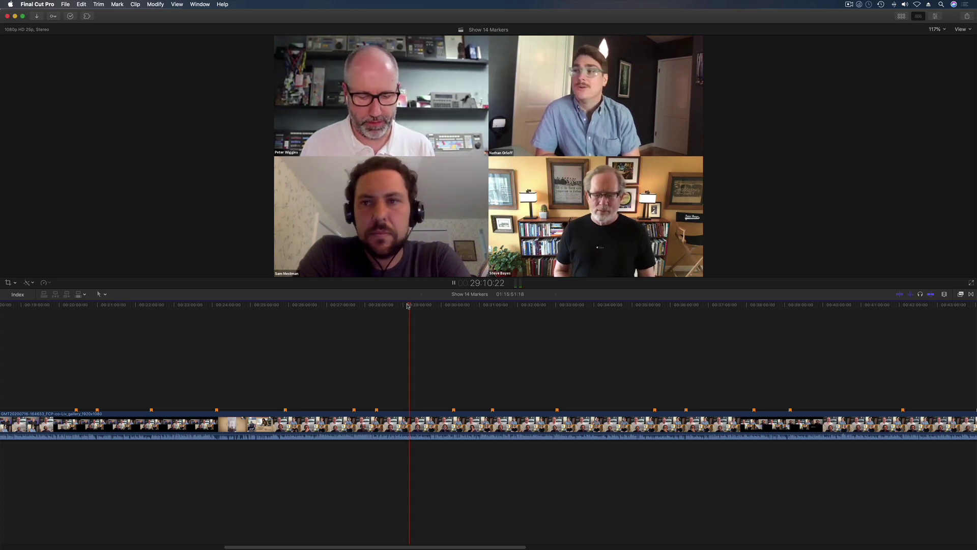
key(space)
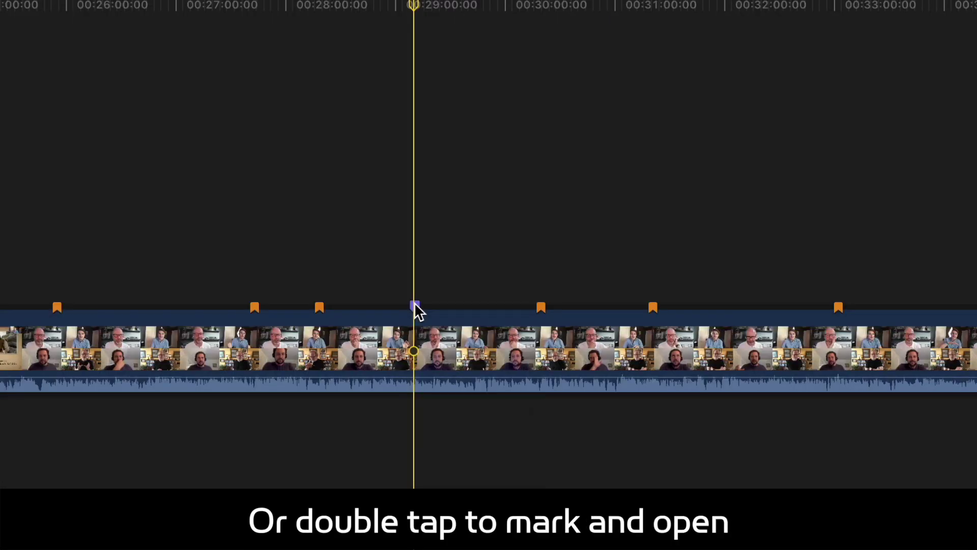
right_click(410, 410)
click(417, 427)
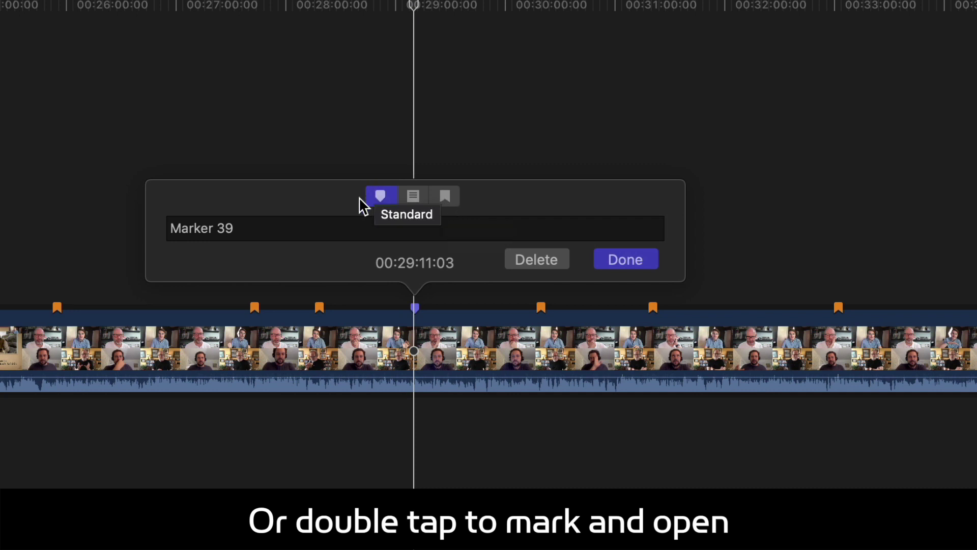
click(445, 196)
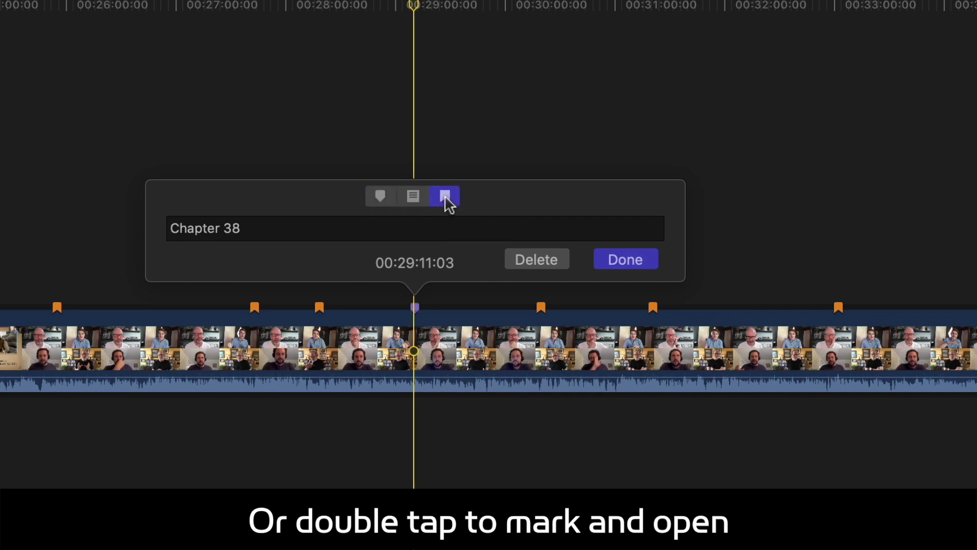
- Name the chapter marker at 00:29:11:03 "Importing into Final Cut Pro X"
drag(290, 228, 161, 227)
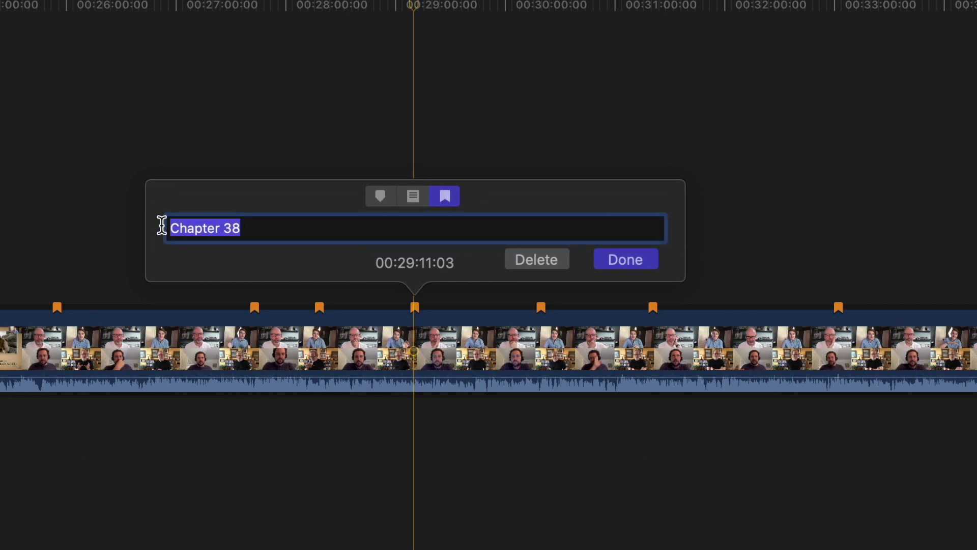
text(Importin)
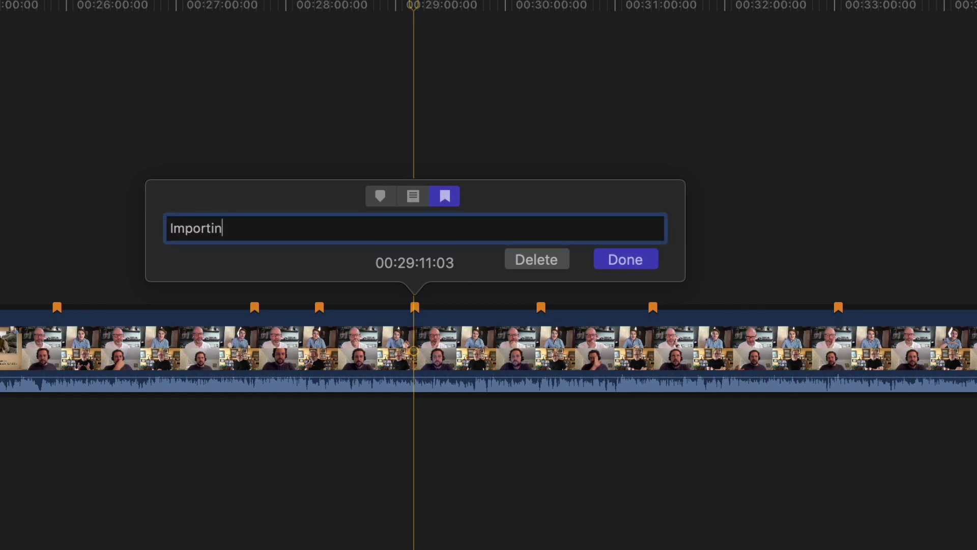
text(g into Final Cut pro X)
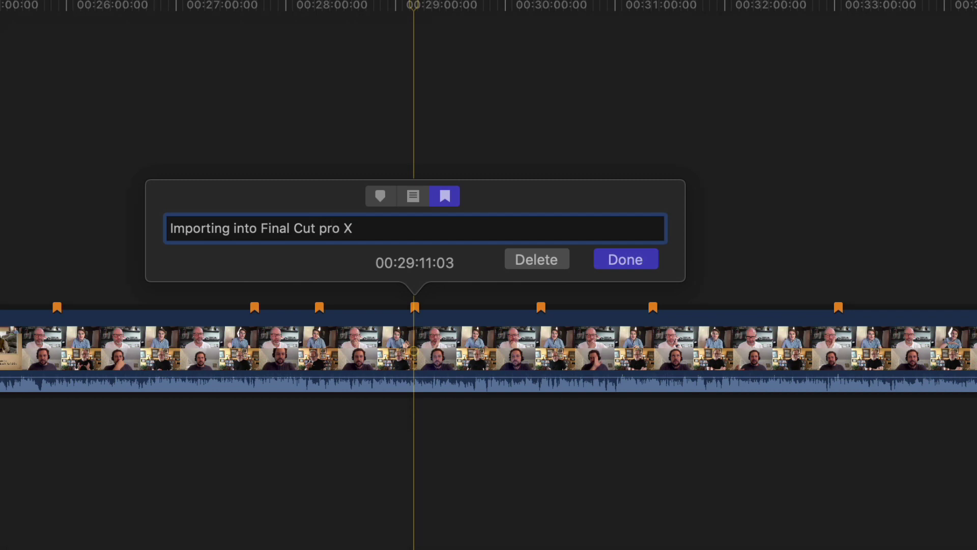
key(Left)
key(Left)
key(Left)
key(Left)
key(BackSpace)
text(P)
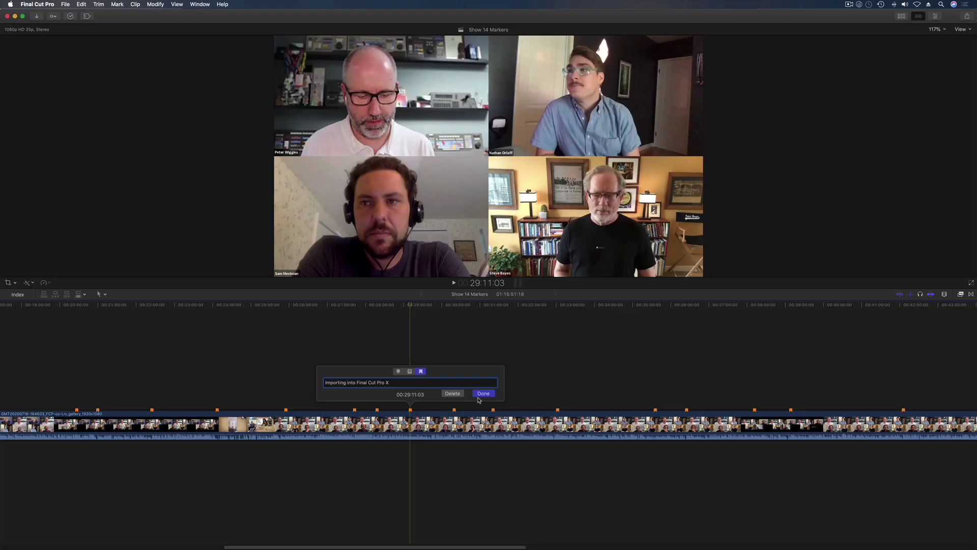
click(480, 395)
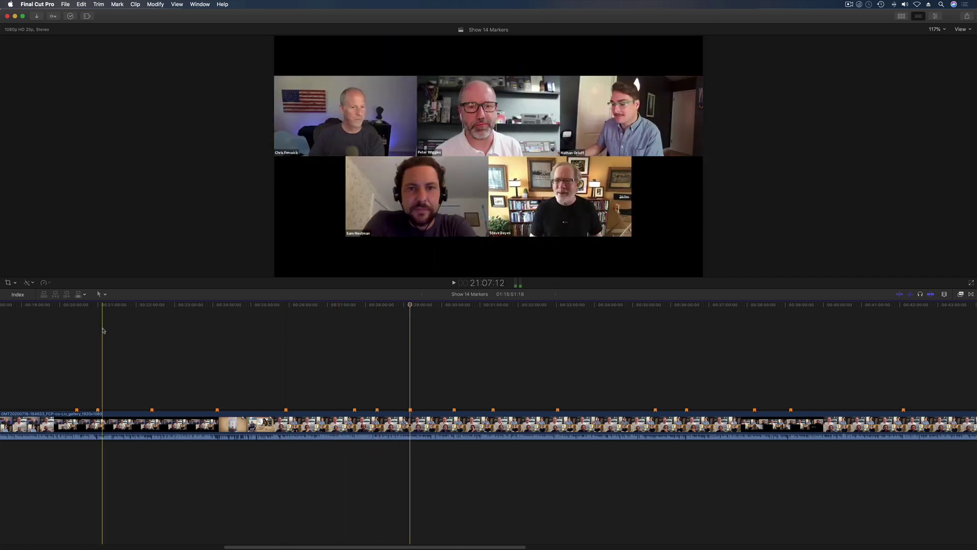
- Show the timeline index and jump through chapter markers from "Getting and organising the video" back to "How did you get all the celebrities involved?"
click(17, 295)
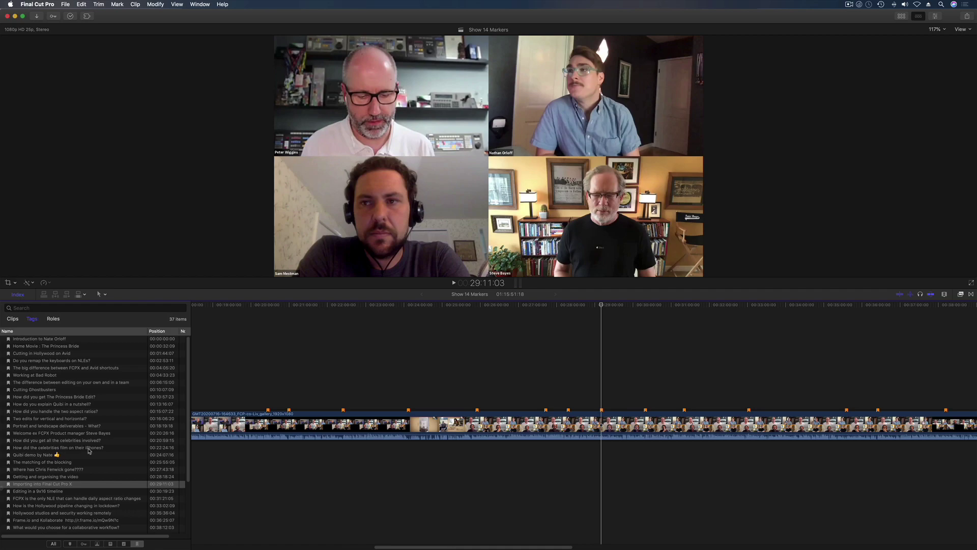
click(64, 477)
click(65, 470)
click(65, 463)
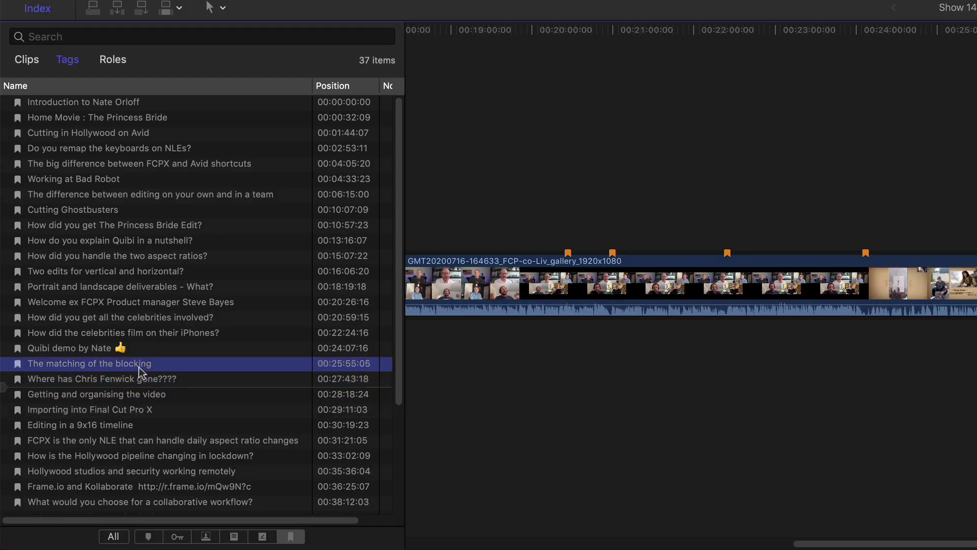
click(148, 349)
click(152, 333)
click(156, 317)
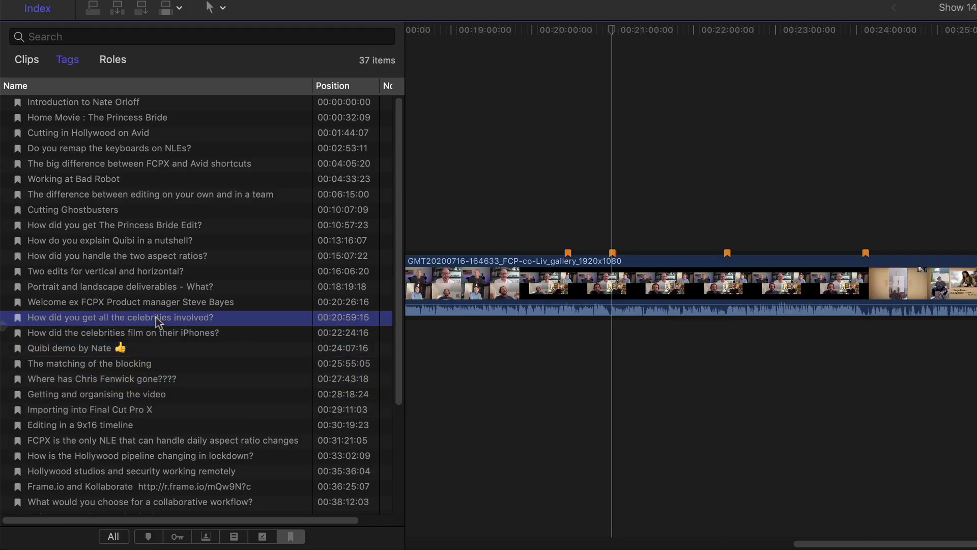
- Look through the full list of chapter markers in the timeline index and close the index
scroll(156, 317, down, 3)
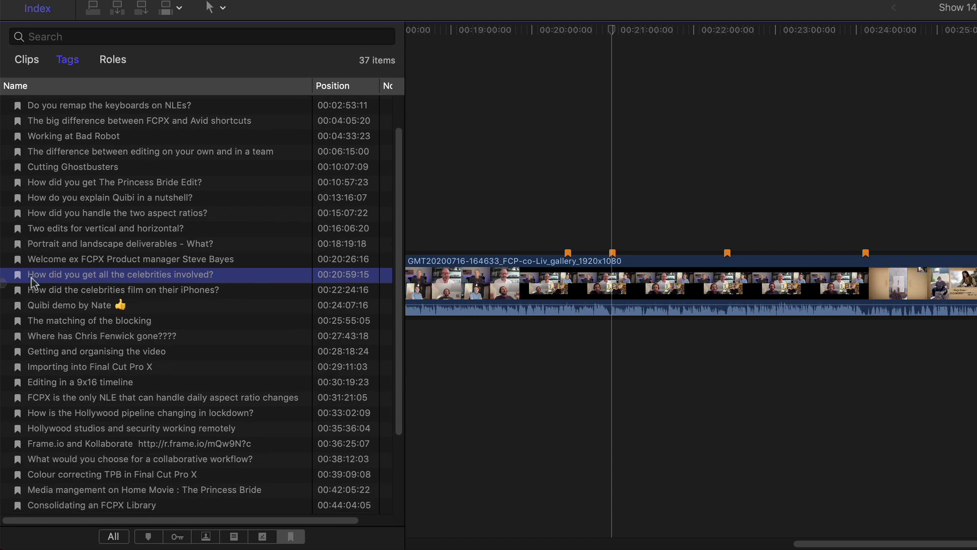
scroll(150, 318, down, 4)
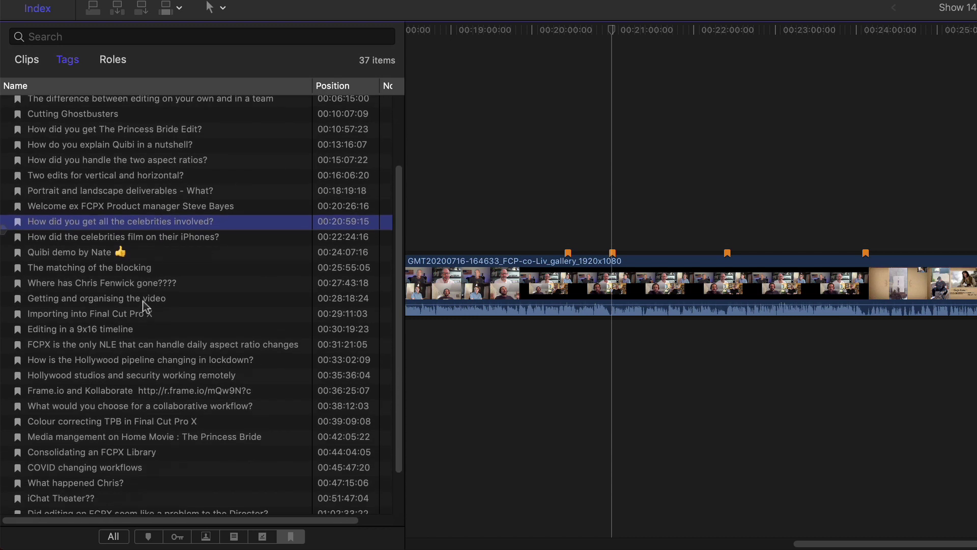
scroll(131, 291, down, 1)
scroll(148, 244, down, 2)
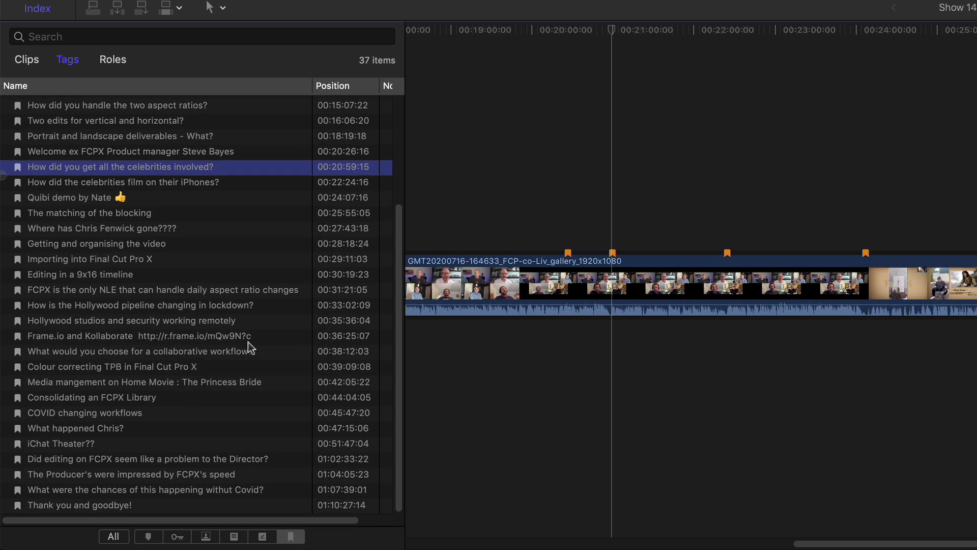
scroll(147, 360, up, 5)
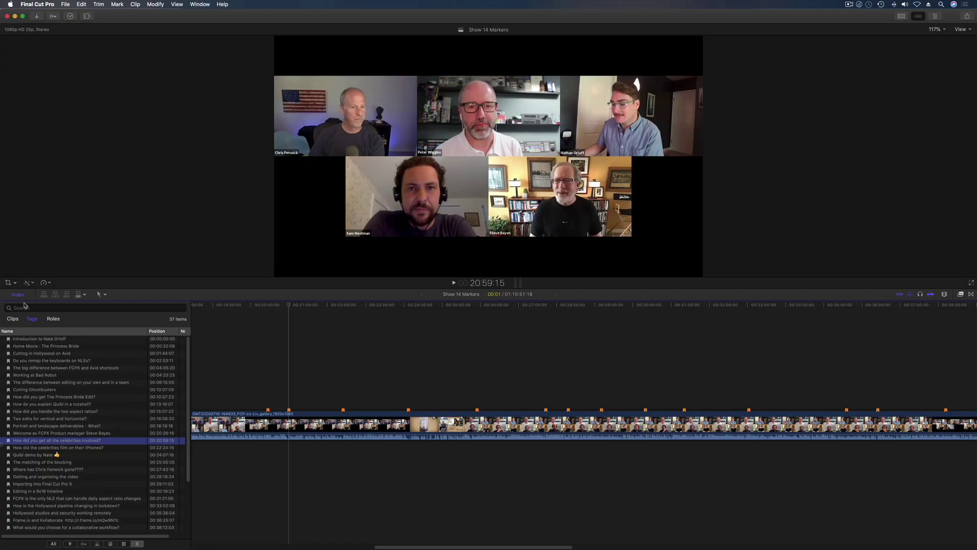
click(19, 295)
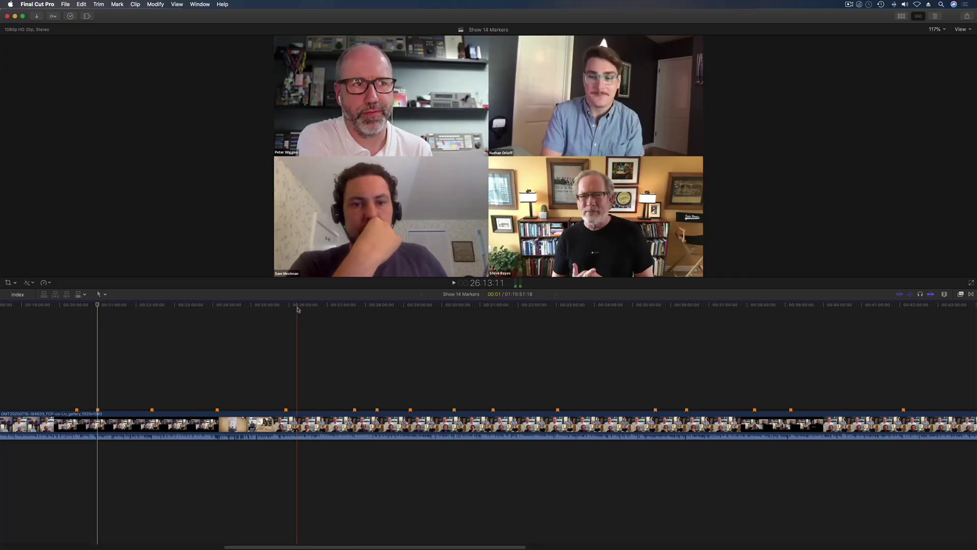
- Fit the whole project in the timeline and check its markers up to the one at 1:10:27:14
click(297, 307)
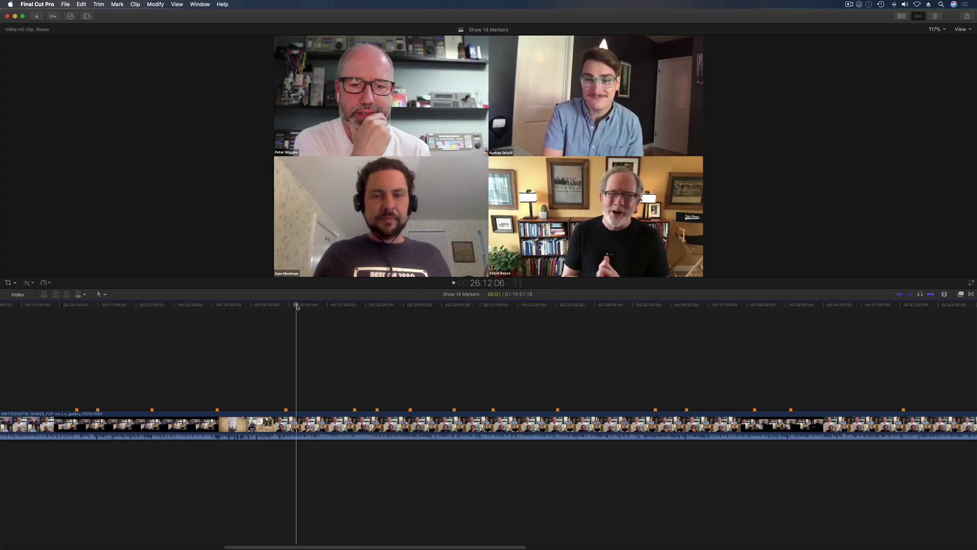
key(shift+z)
click(33, 323)
click(846, 326)
click(818, 327)
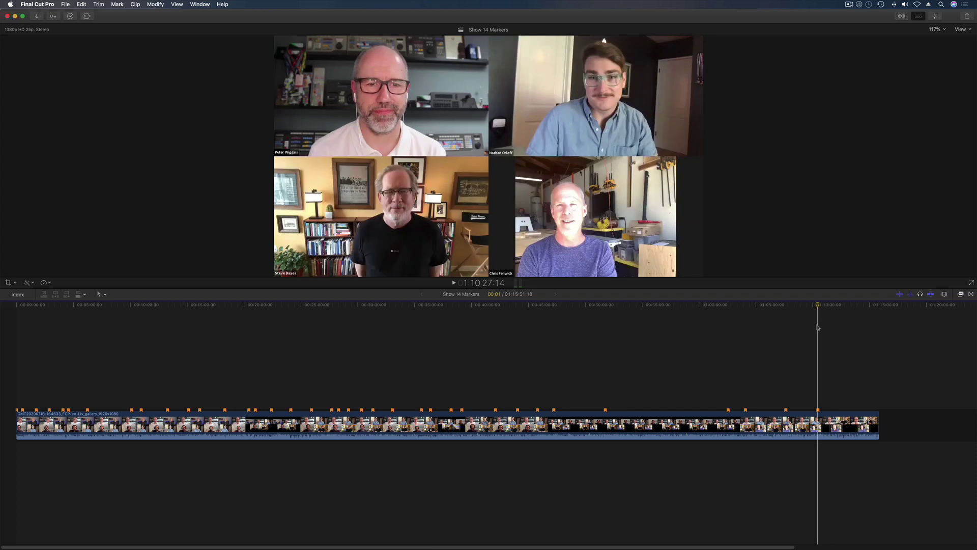
click(740, 328)
- Export the project as an XML file named "Show 14 markers" to the Desktop
click(71, 5)
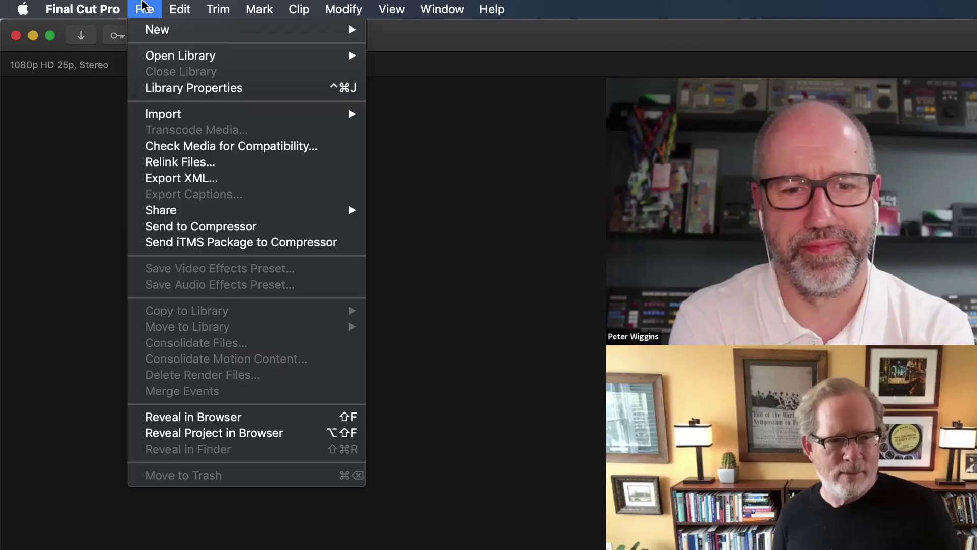
click(197, 179)
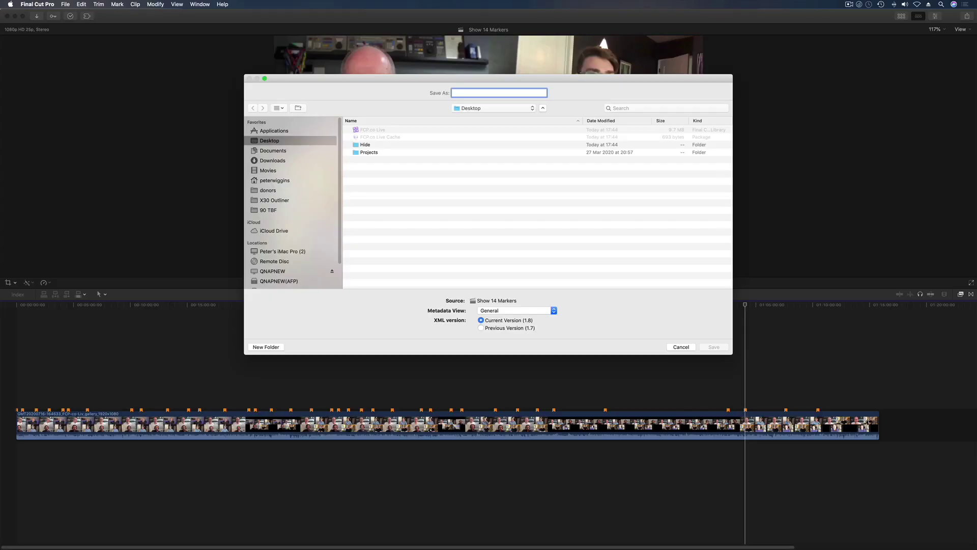
text(Show 14 markers)
click(713, 348)
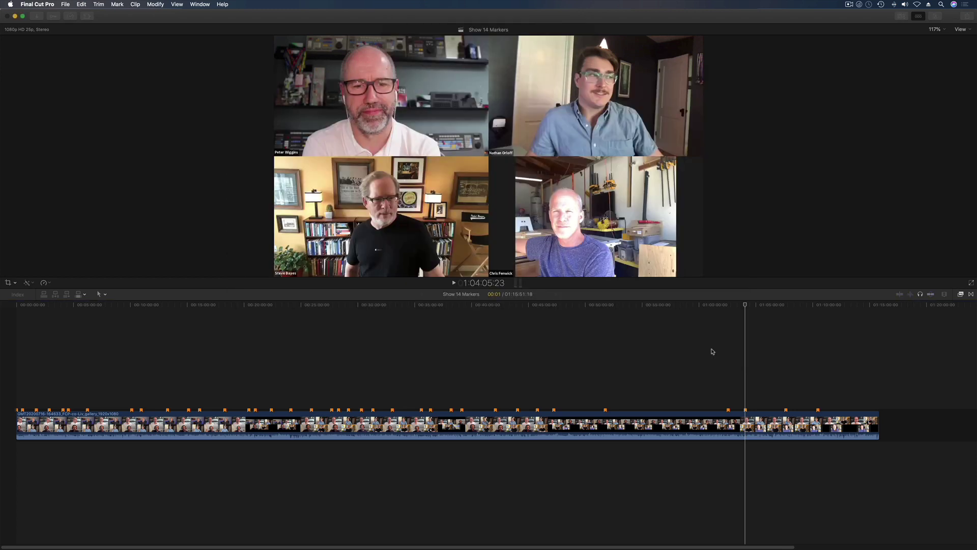
- Hide Final Cut Pro and launch Creator's Best Friend for FCPX
drag(451, 308, 440, 312)
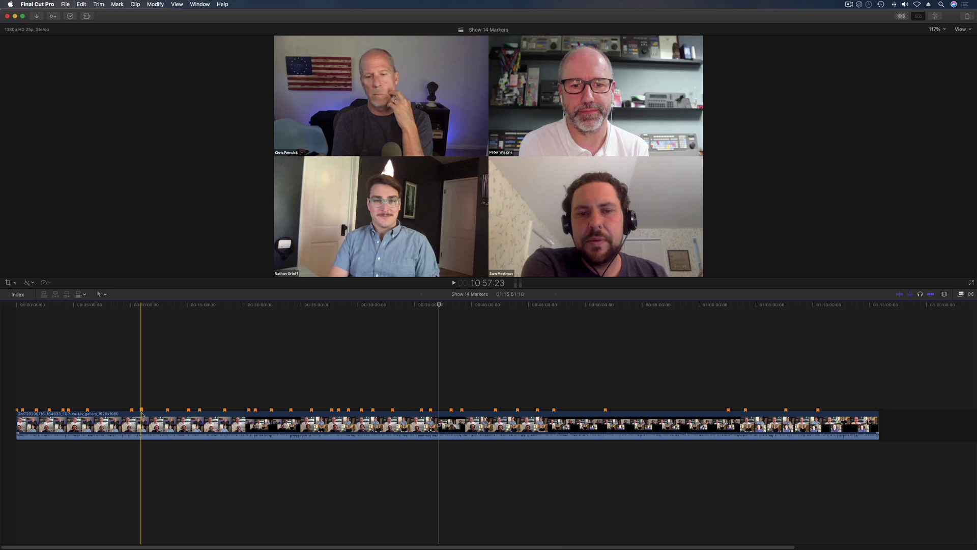
key(super+h)
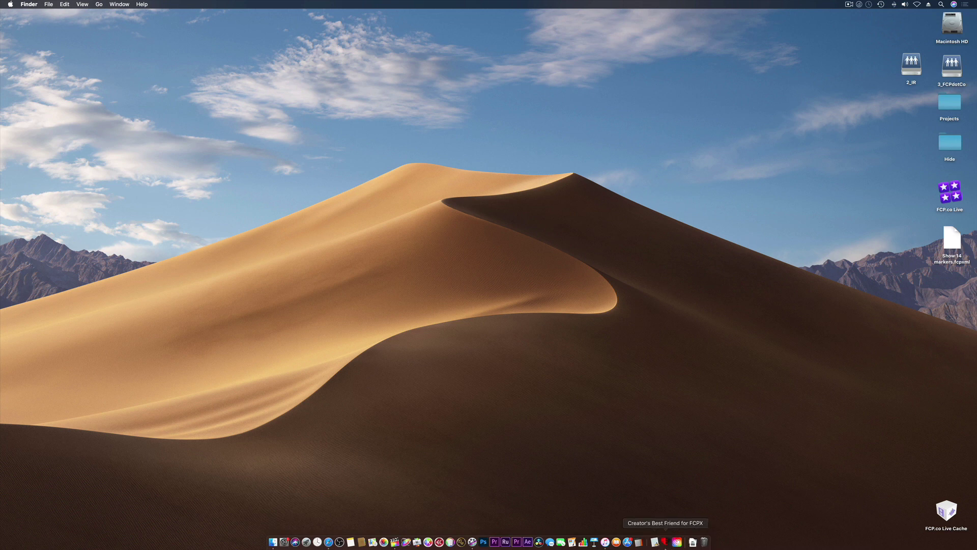
click(665, 543)
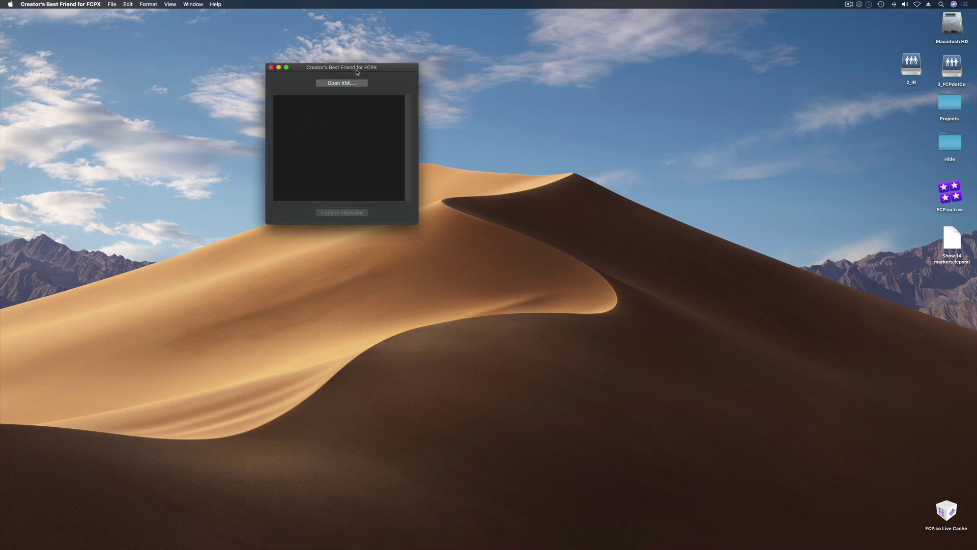
drag(356, 71, 347, 74)
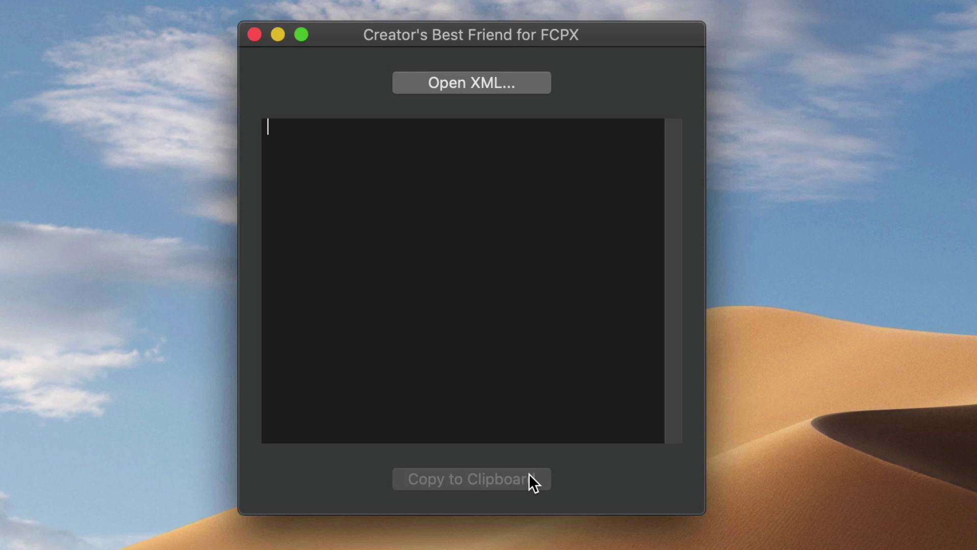
- Load the file Show 14 markers.fcpxml from the Desktop into Creator's Best Friend for FCPX
click(475, 81)
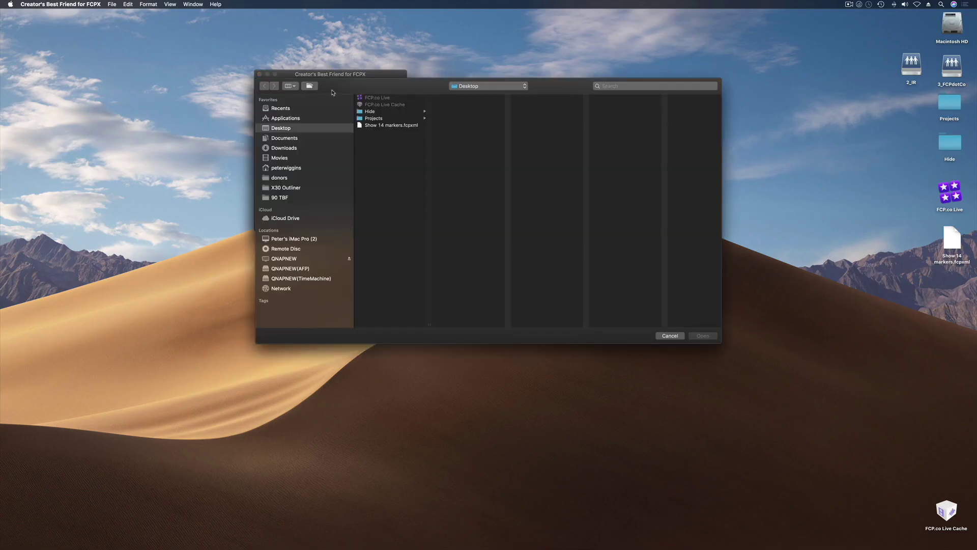
click(391, 125)
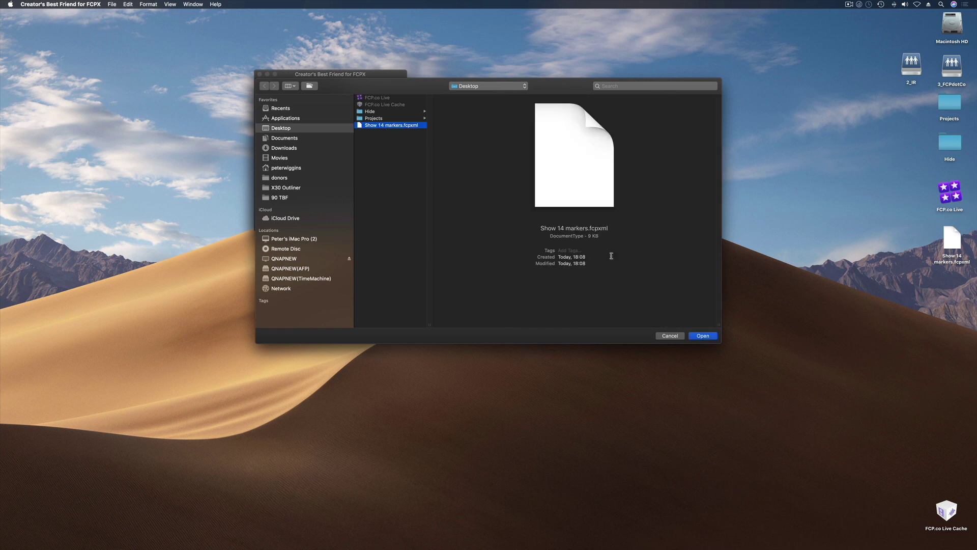
click(704, 337)
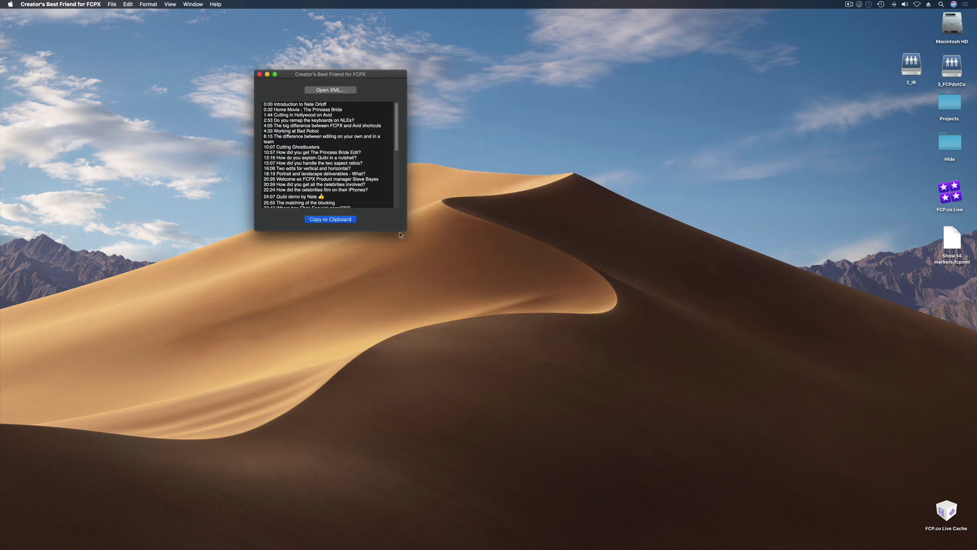
- Enlarge the window to fit the whole timestamped chapter list and copy the list to the clipboard
mouse_move(401, 232)
mouse_down()
mouse_move(540, 410)
mouse_move(540, 356)
mouse_up()
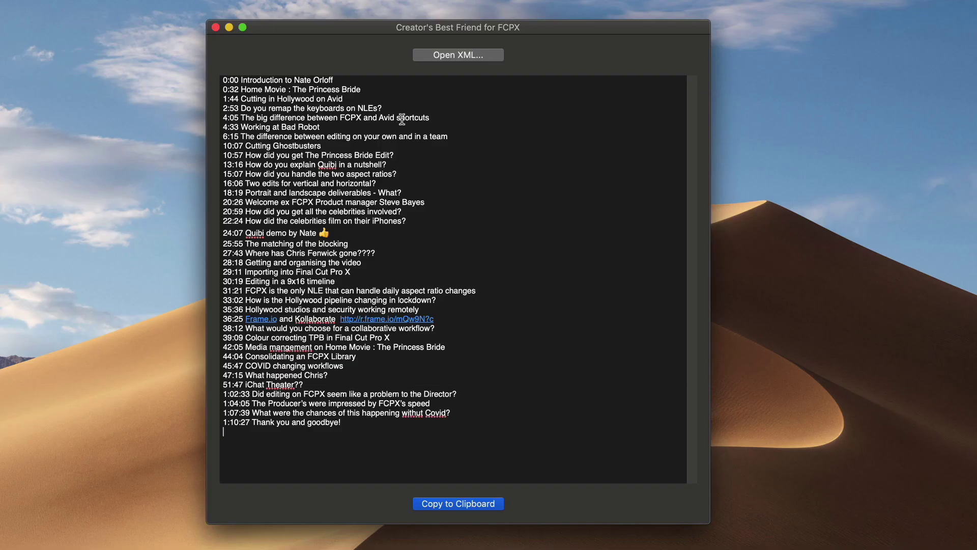
click(333, 455)
click(232, 438)
click(455, 505)
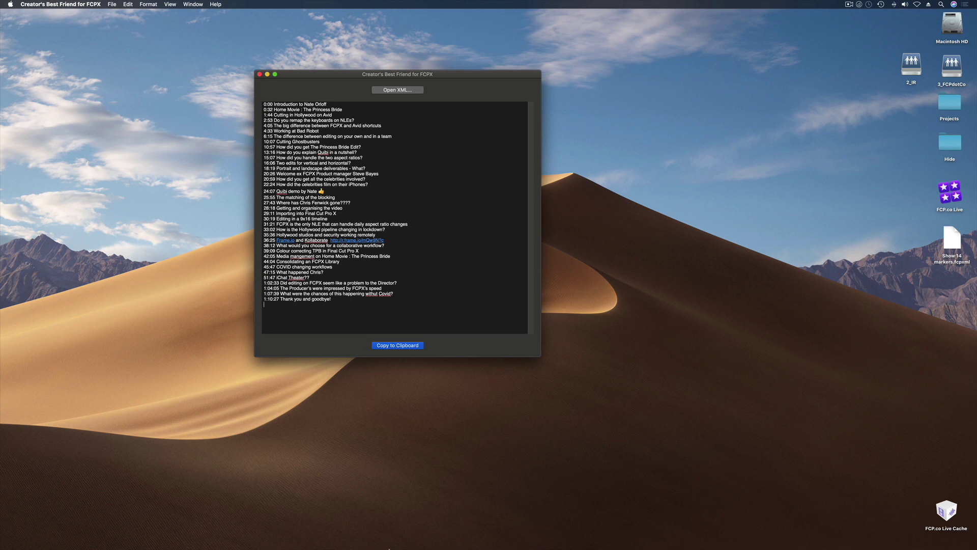
- Switch to Safari and open the details of the video "FCP.co Live Show 14 - Home Movie :The Princess Bride" for editing in YouTube Studio
click(328, 542)
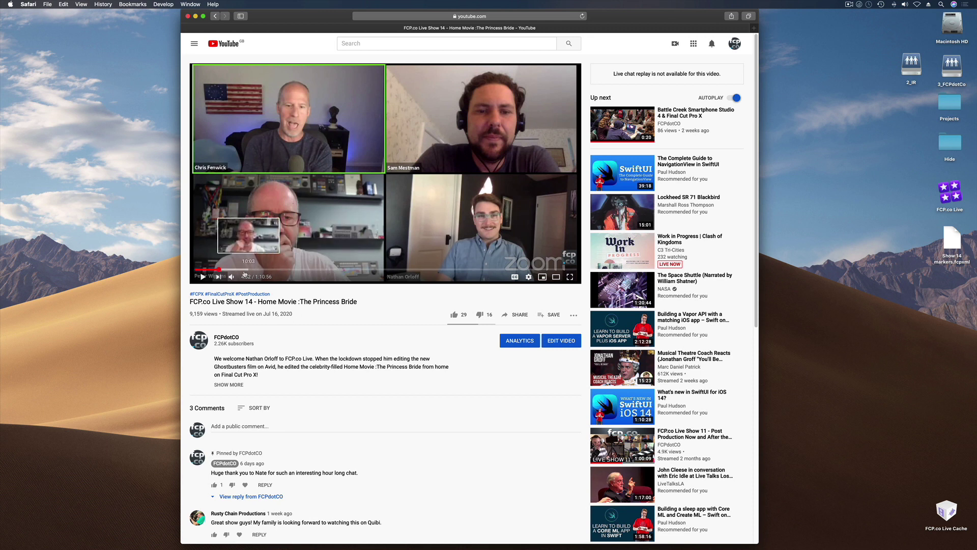
scroll(358, 306, down, 2)
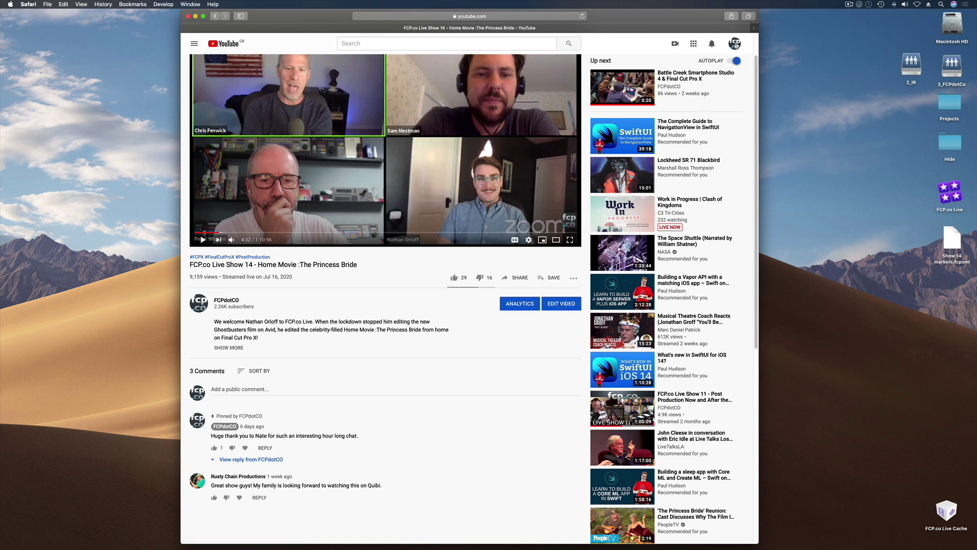
click(555, 305)
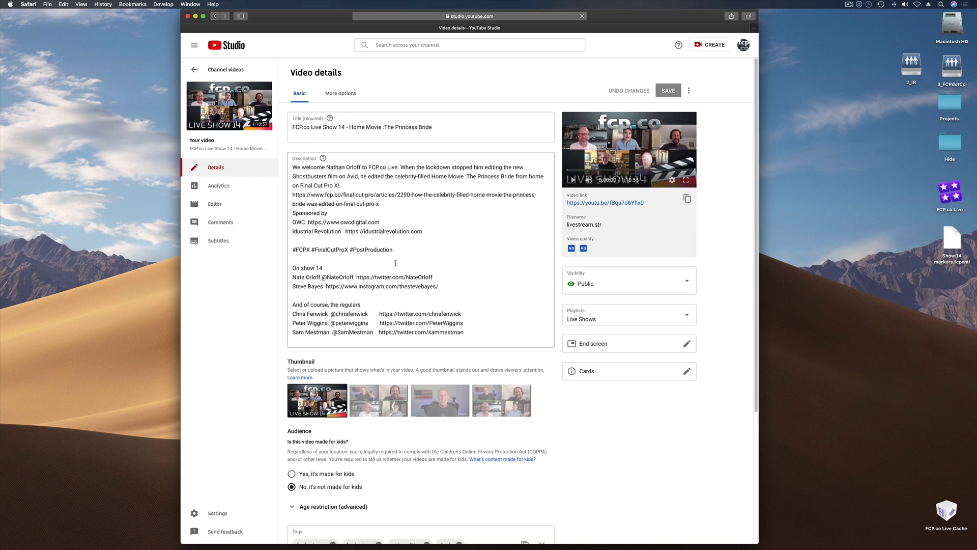
- Paste the copied chapter list at the end of the video description, separated by a blank line, and save the changes
click(468, 333)
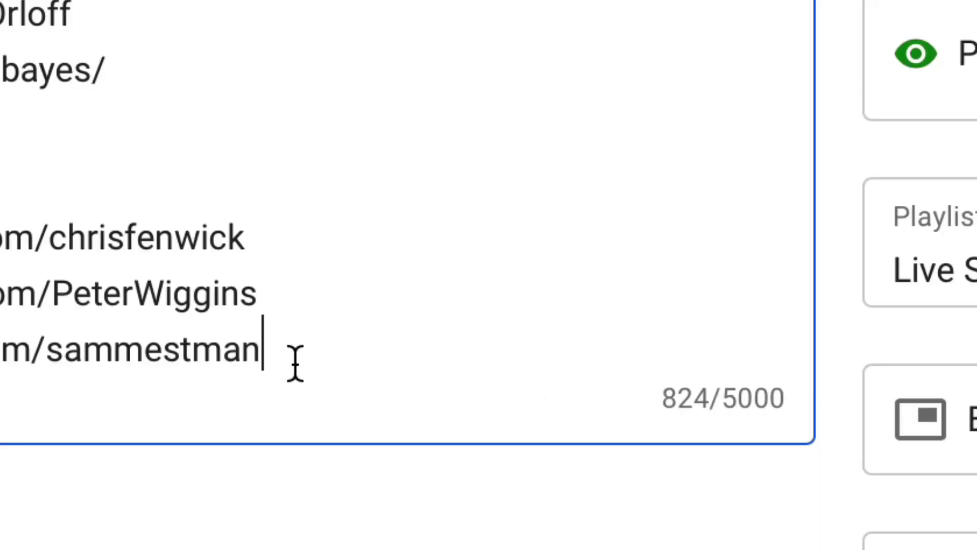
key(Return)
key(Return)
key(Return)
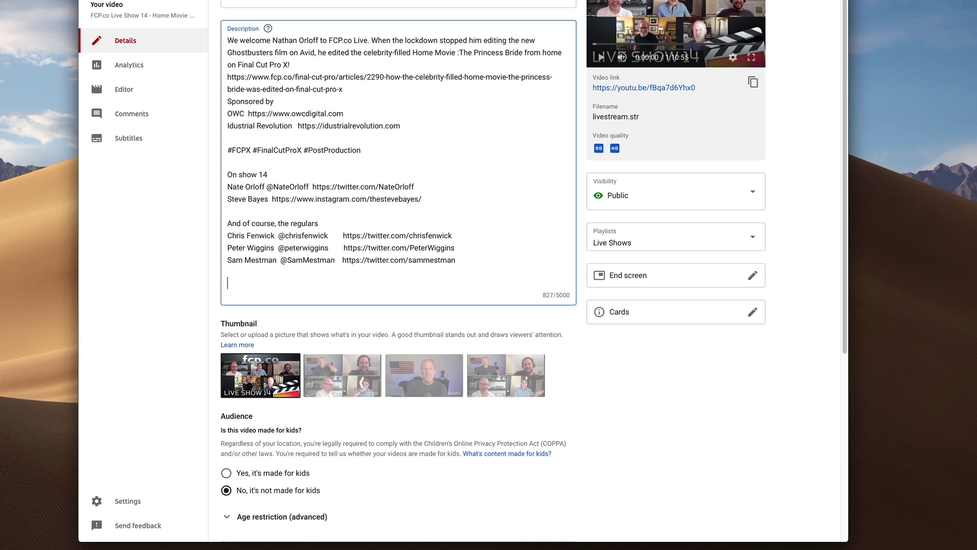
key(super+v)
scroll(474, 274, down, 8)
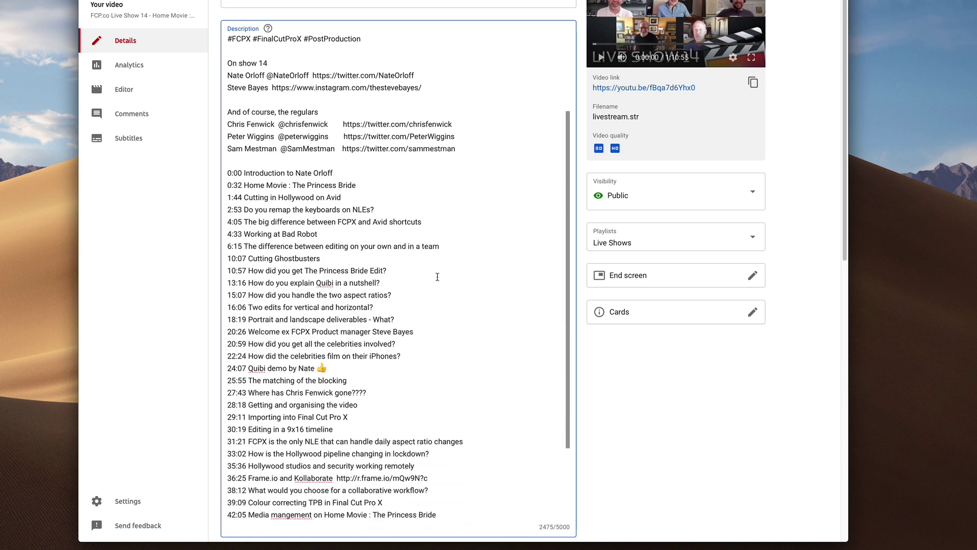
scroll(437, 276, down, 2)
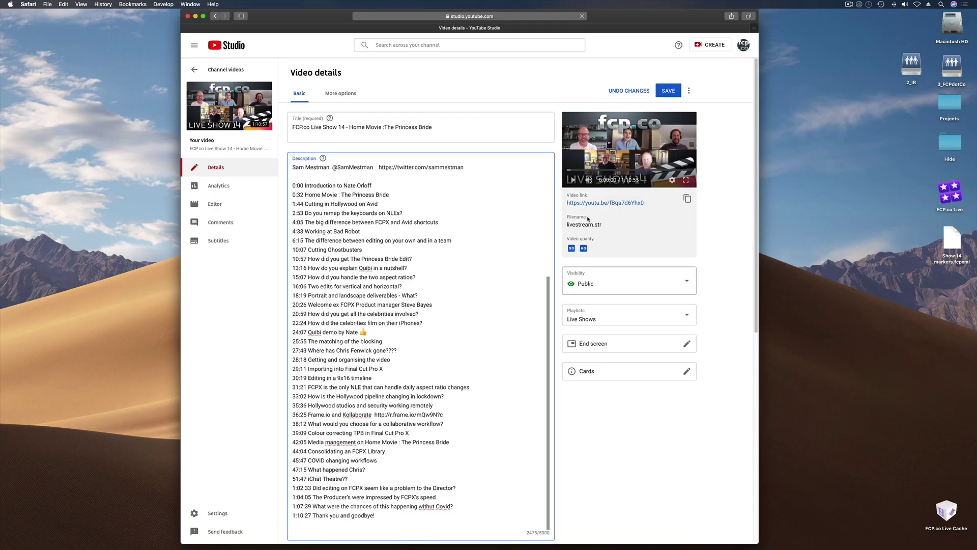
click(668, 92)
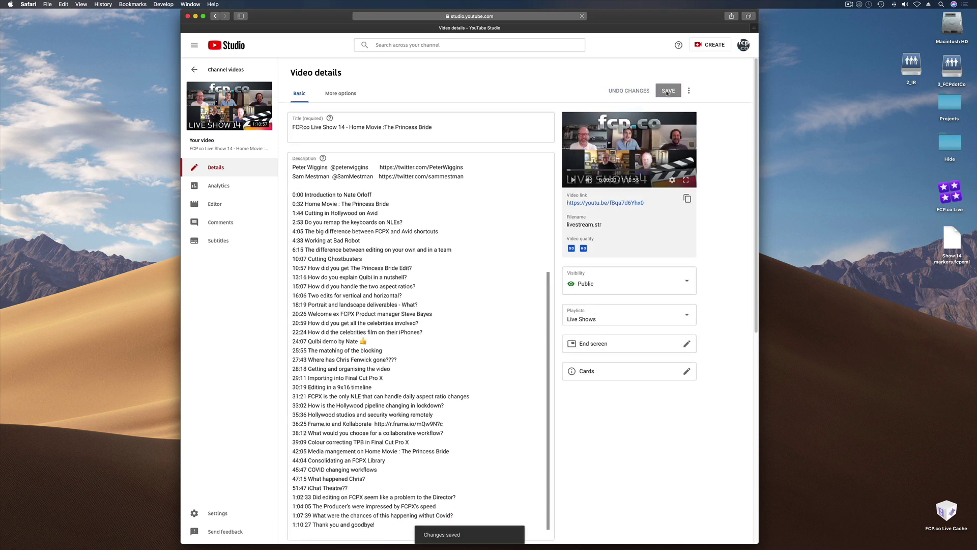
- Review the saved description from the end of the chapter list back up to its opening text
scroll(443, 234, down, 3)
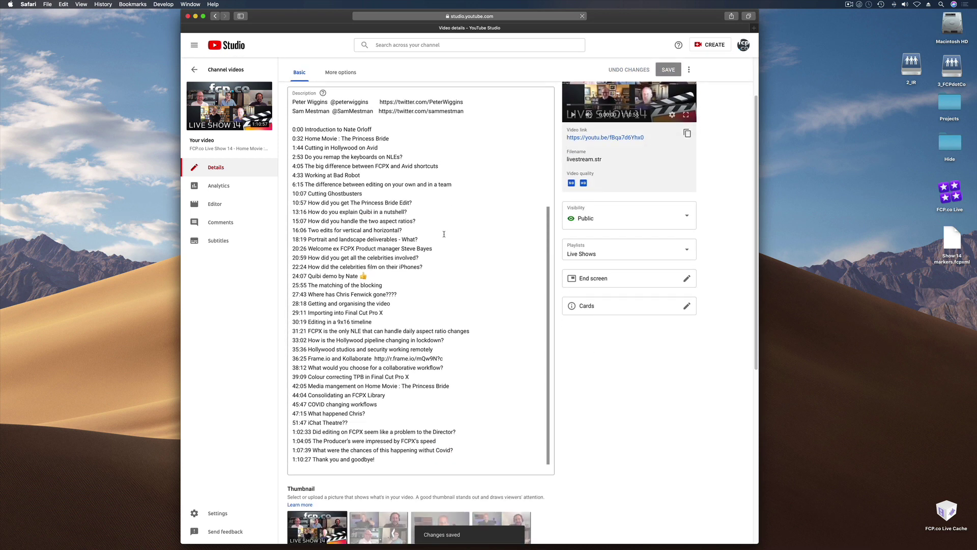
click(393, 465)
key(super+a)
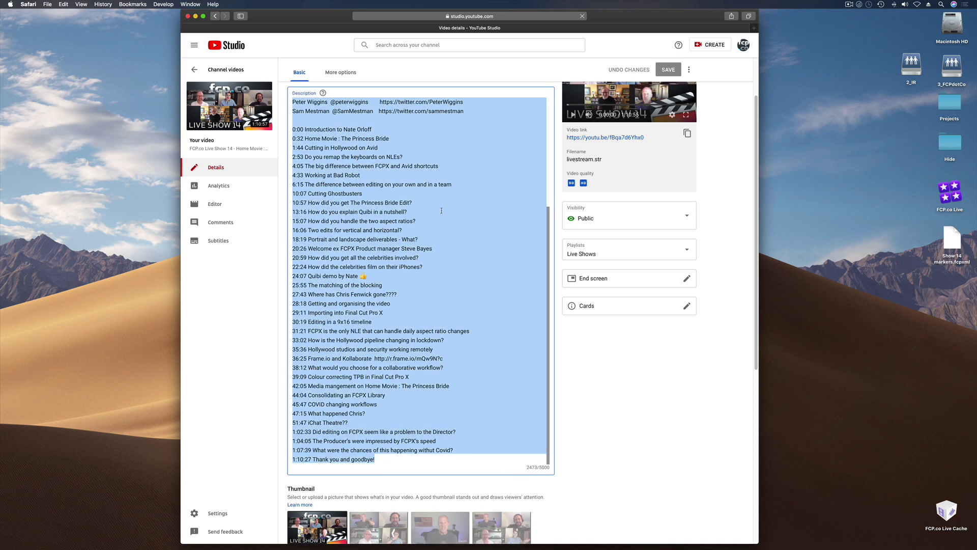
click(396, 290)
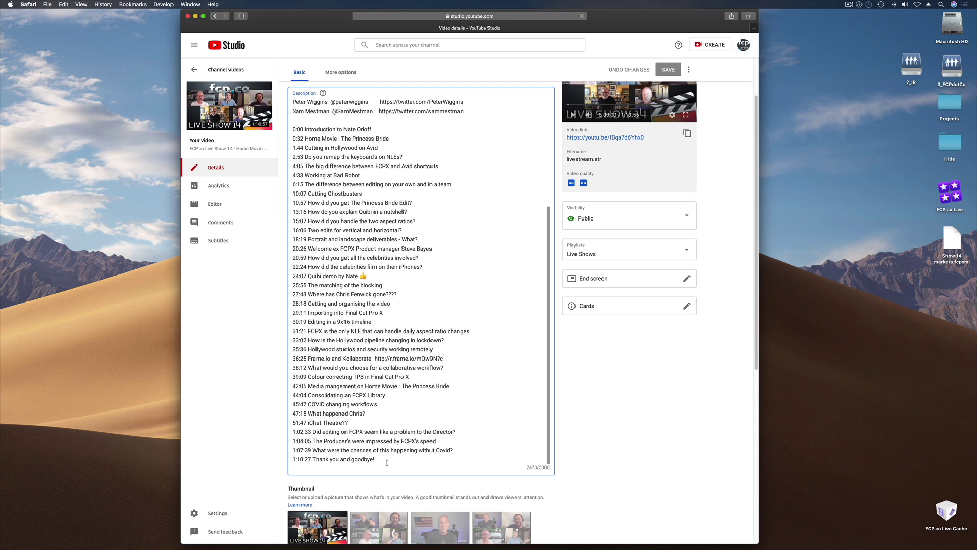
scroll(447, 285, up, 5)
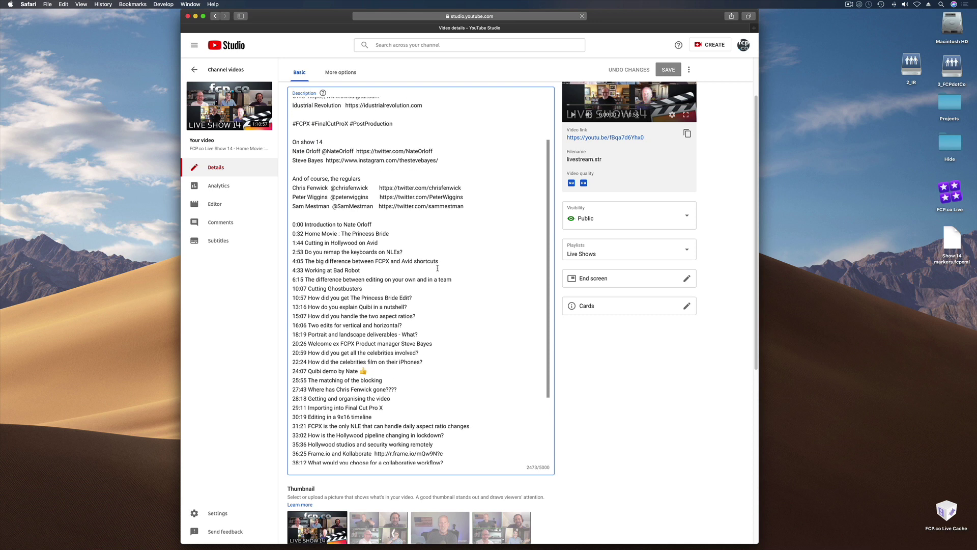
scroll(443, 269, up, 3)
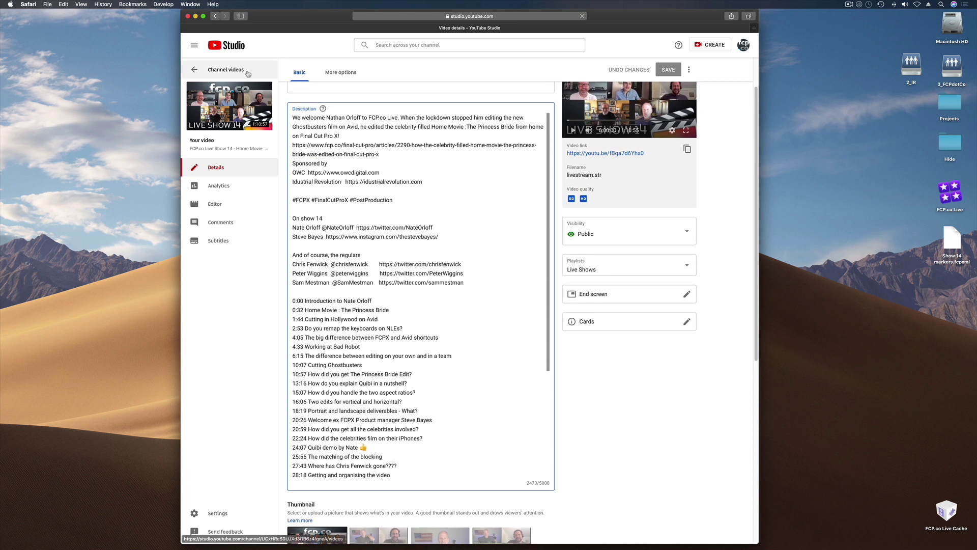
scroll(346, 144, up, 3)
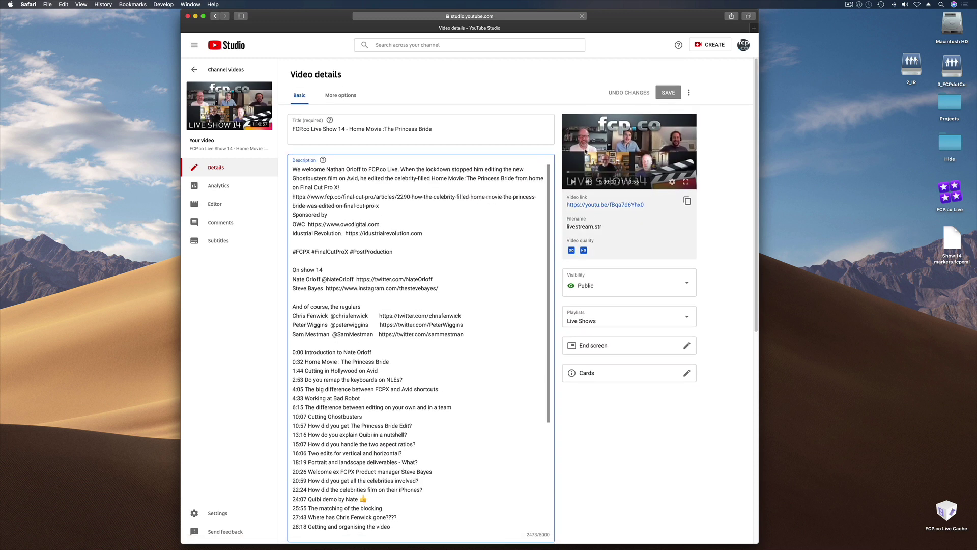
- Open the video's public page from its video link, pause playback and expand the full description
click(598, 204)
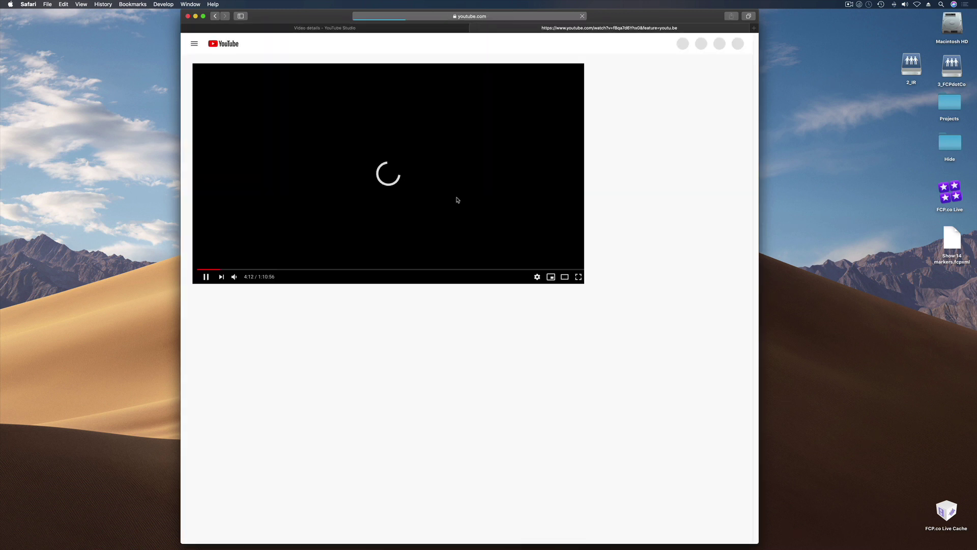
click(202, 278)
scroll(232, 346, down, 2)
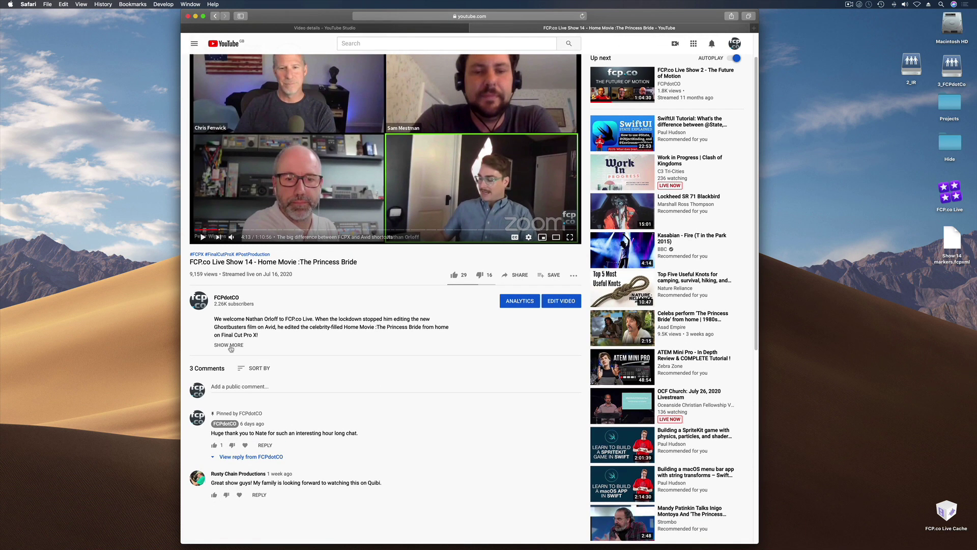
click(232, 345)
scroll(200, 326, down, 5)
scroll(200, 326, down, 5)
scroll(204, 292, up, 1)
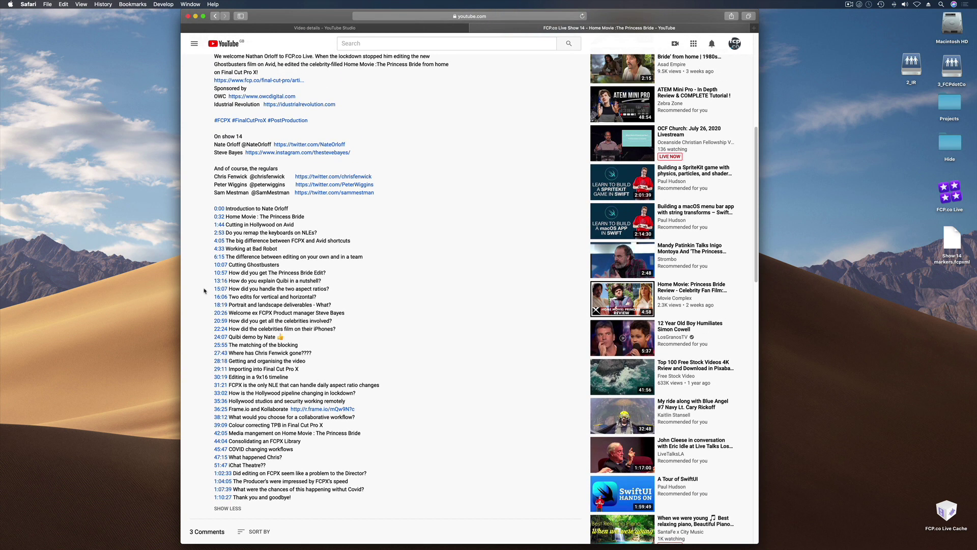
- Test the 4:33 "Working at Bad Robot" chapter timestamp in the description and pause the video there
click(219, 249)
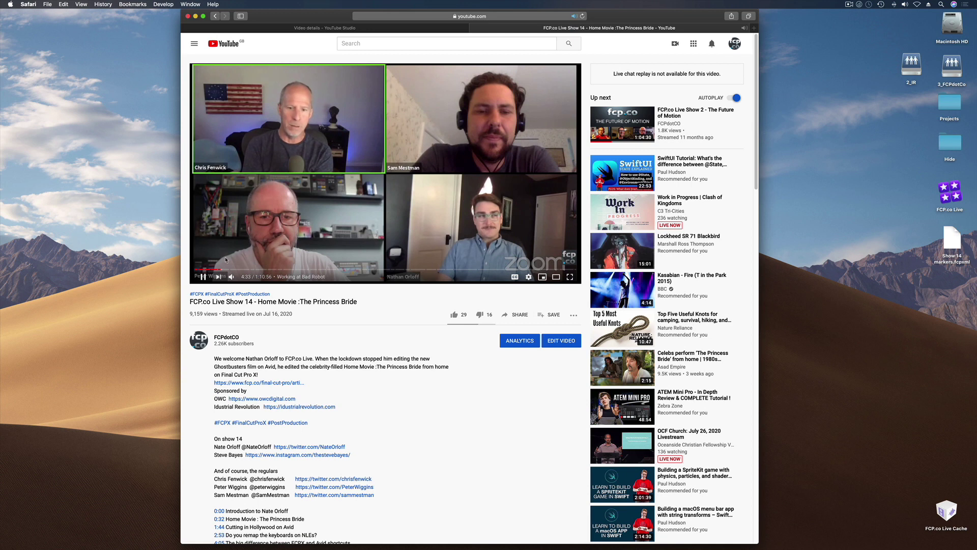
mouse_move(250, 277)
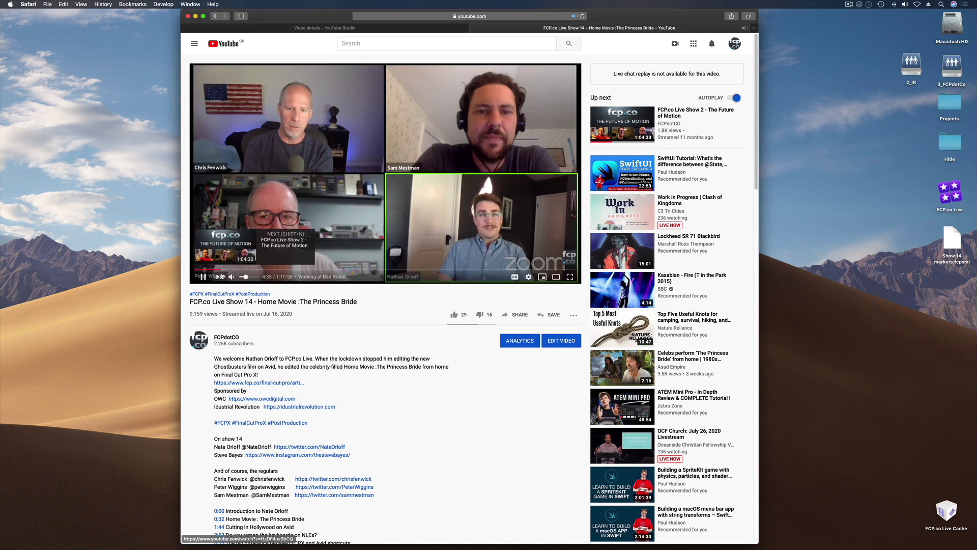
click(203, 277)
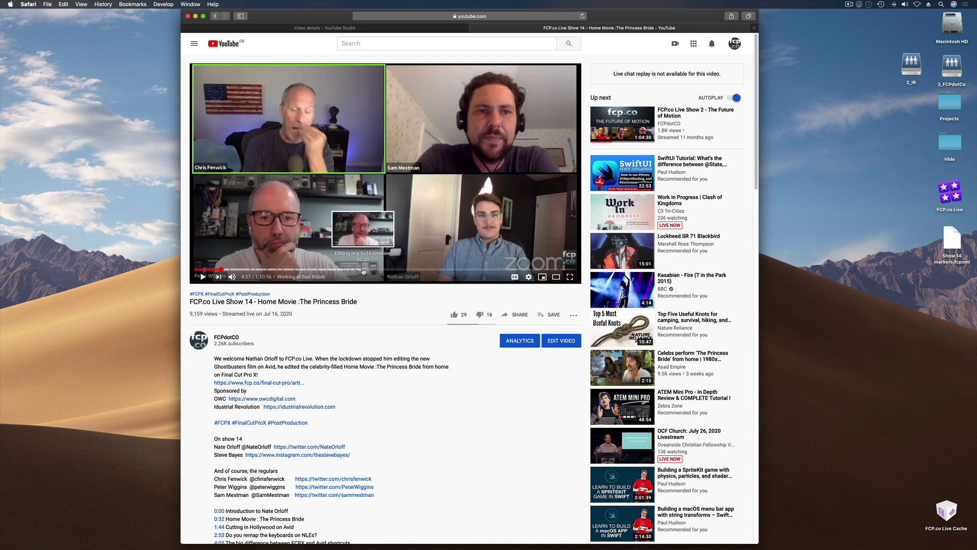
- Check the web link in the 36:25 "Frame.io and Kollaborate" chapter line and return to the YouTube video page
scroll(351, 270, down, 5)
scroll(344, 269, down, 1)
scroll(344, 268, down, 1)
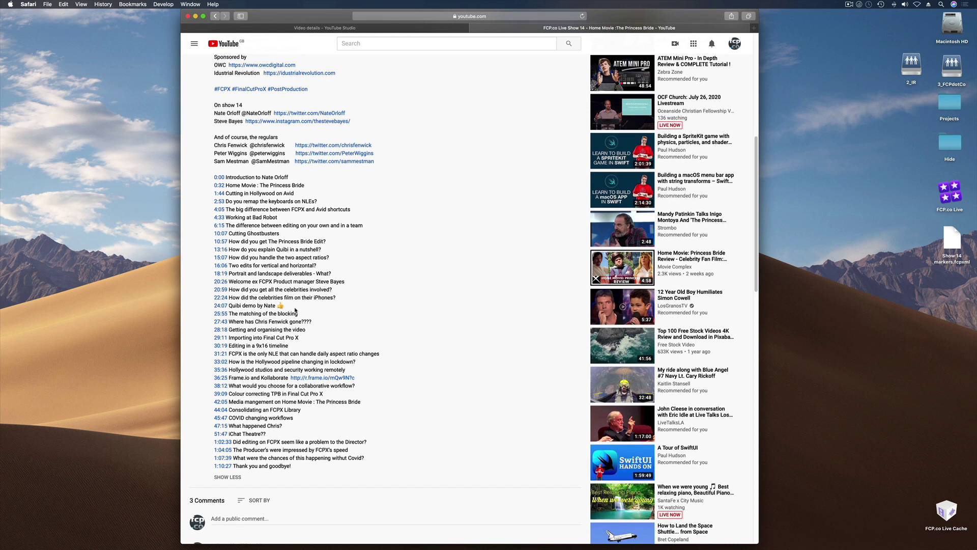
click(223, 309)
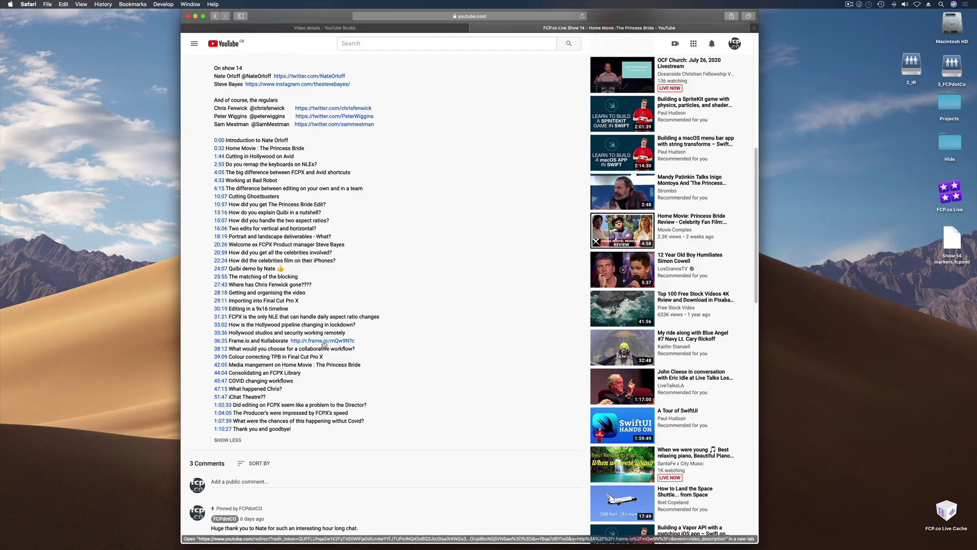
click(323, 342)
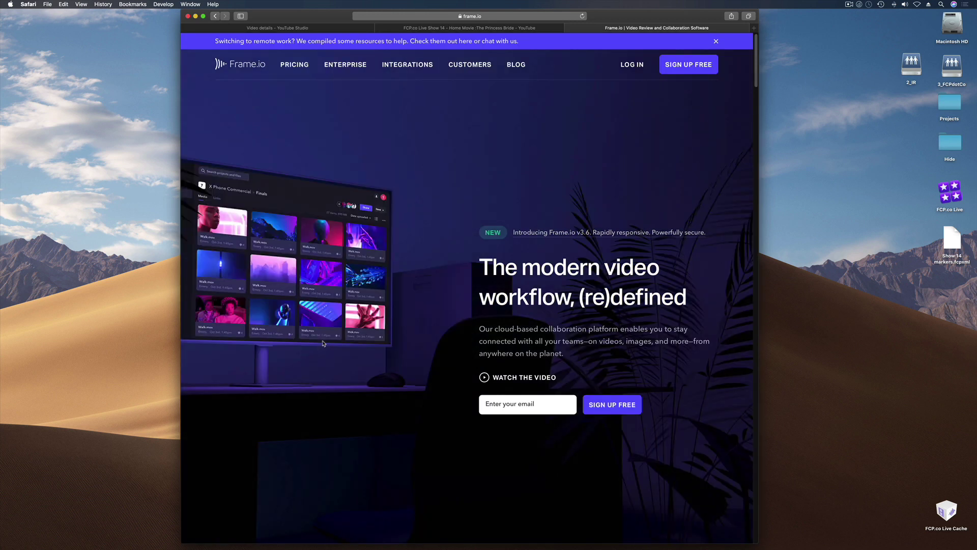
click(471, 29)
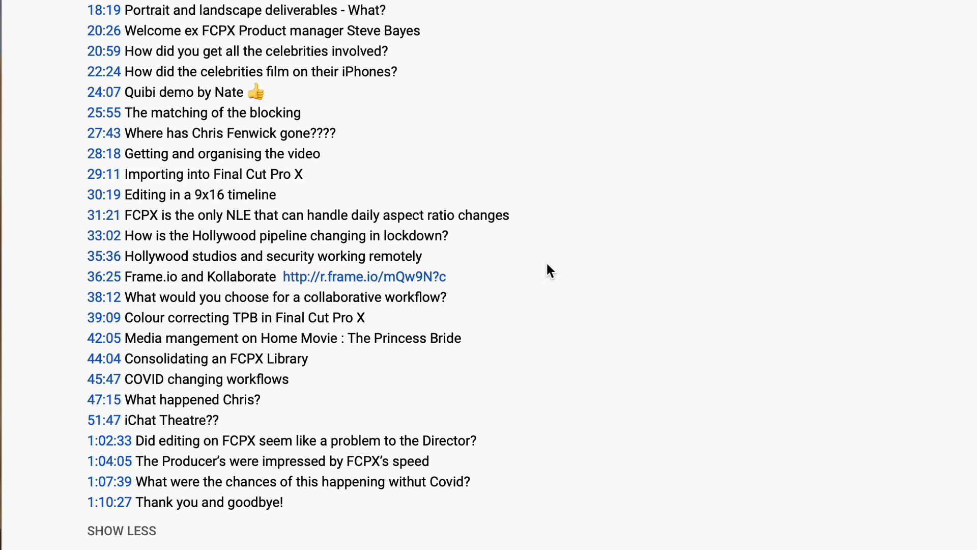
- Examine the timestamped chapter list in the video description and the chapter divisions on the playback bar
scroll(550, 270, up, 4)
scroll(550, 270, down, 2)
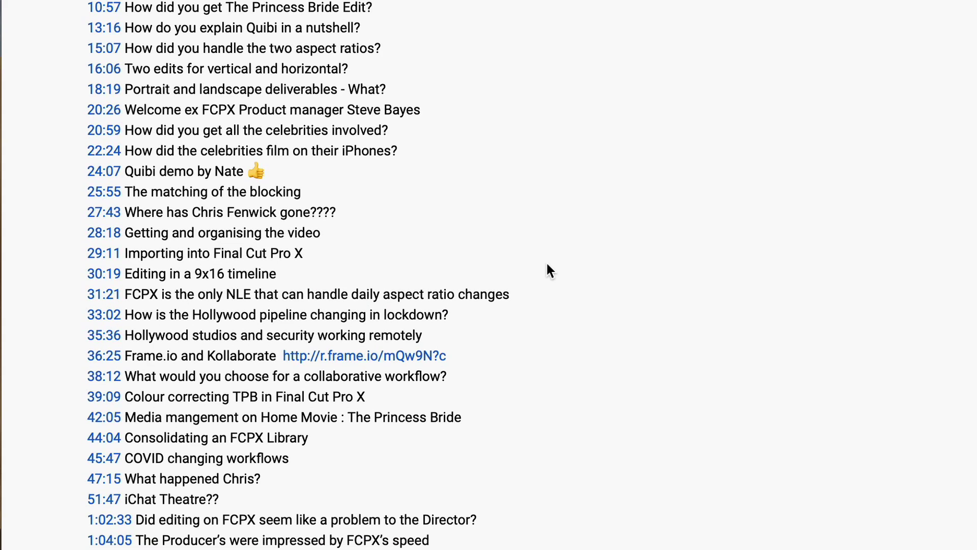
scroll(548, 265, up, 6)
scroll(547, 265, down, 7)
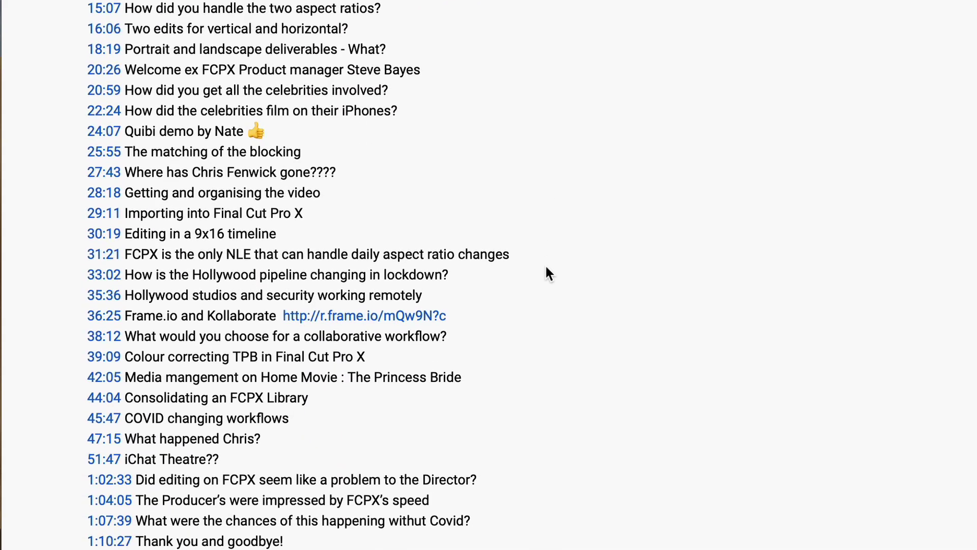
scroll(545, 267, down, 1)
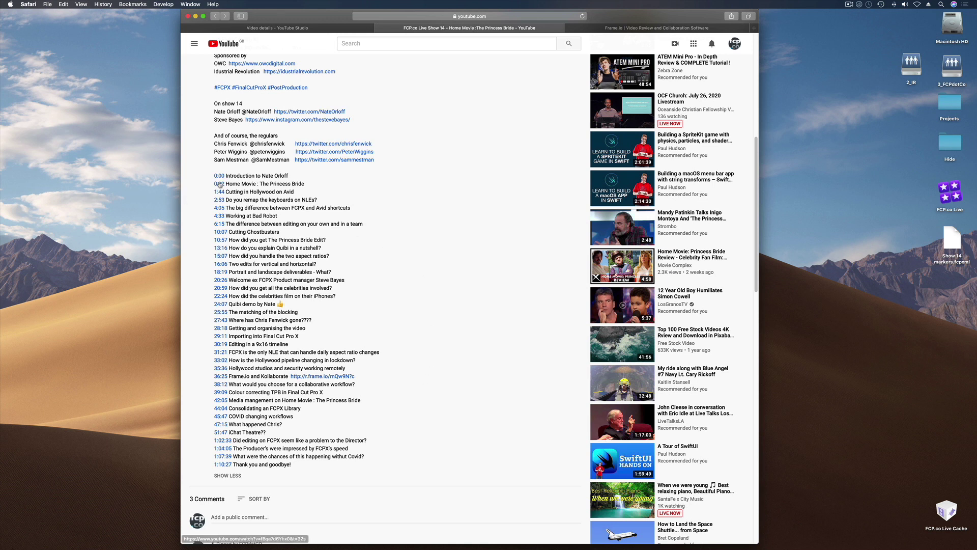
scroll(220, 184, up, 5)
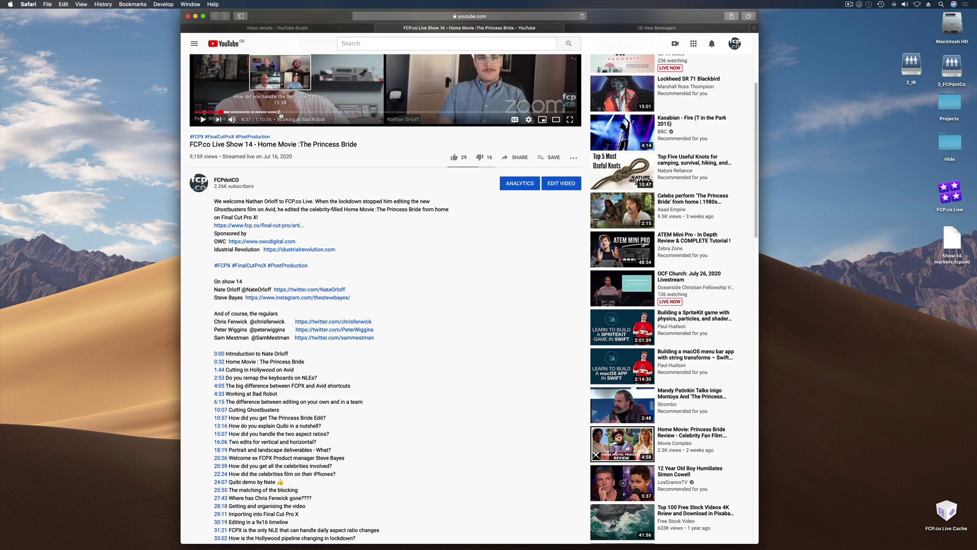
scroll(218, 273, down, 3)
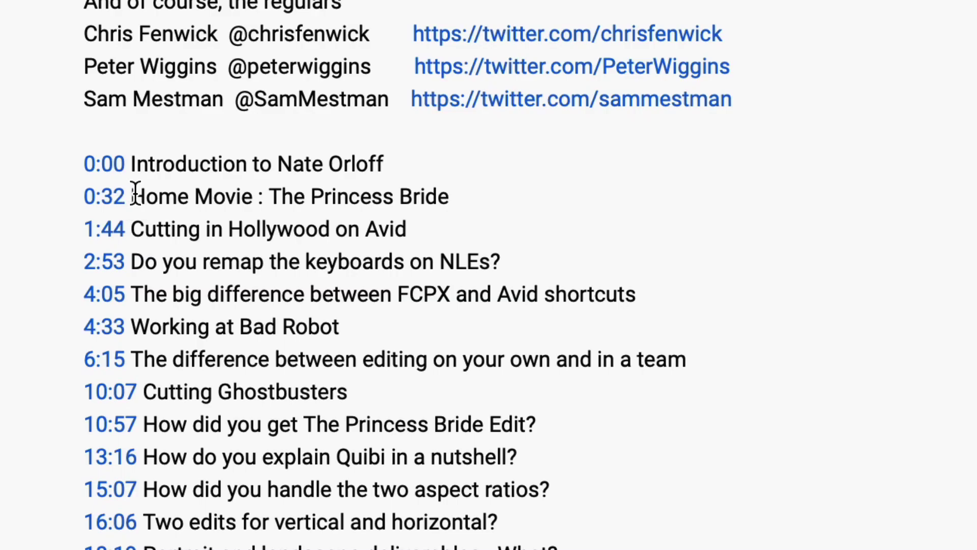
scroll(138, 201, down, 2)
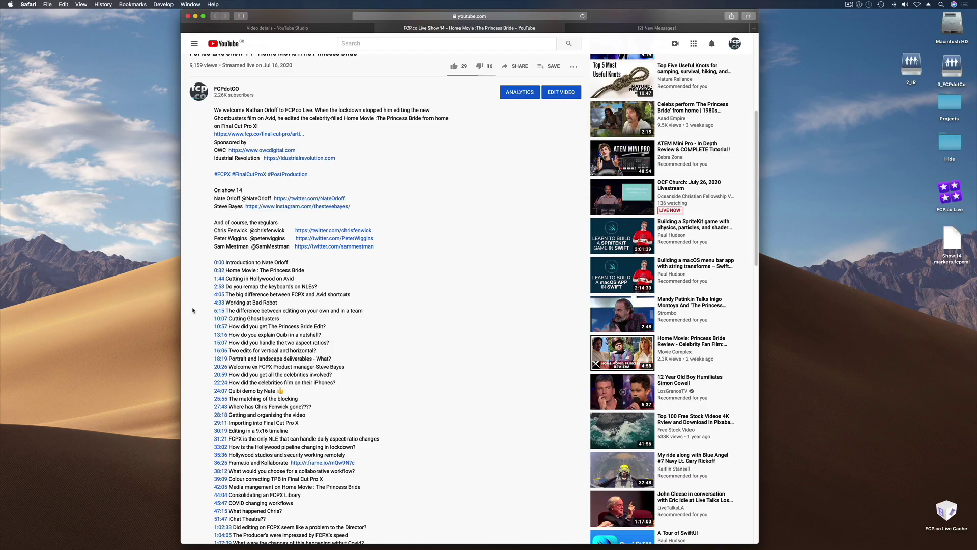
scroll(193, 309, down, 2)
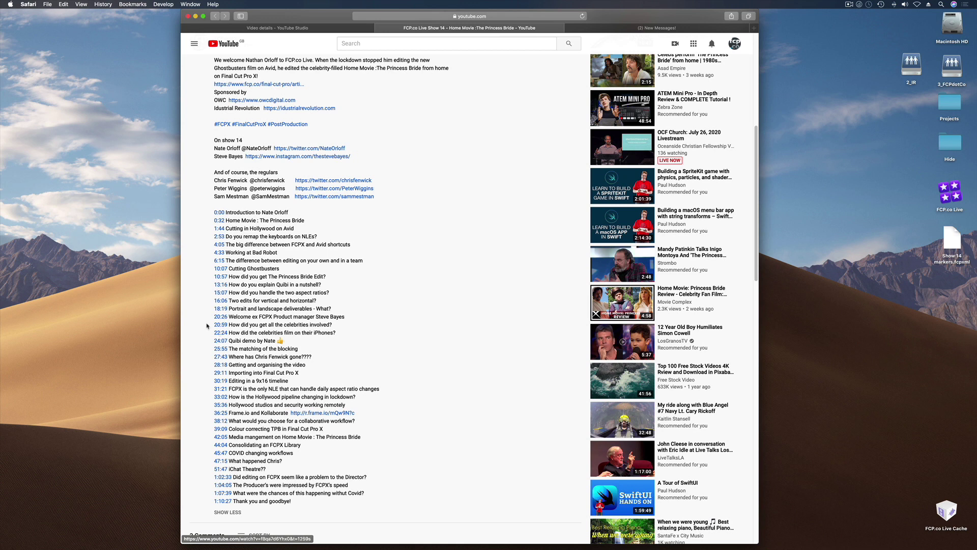
scroll(207, 324, down, 1)
scroll(207, 324, down, 5)
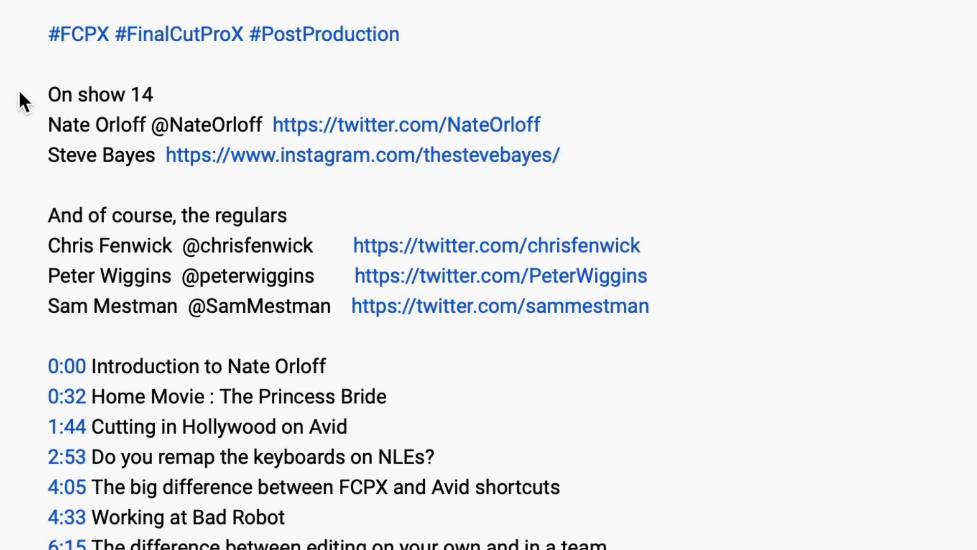
scroll(19, 97, down, 10)
scroll(20, 90, down, 2)
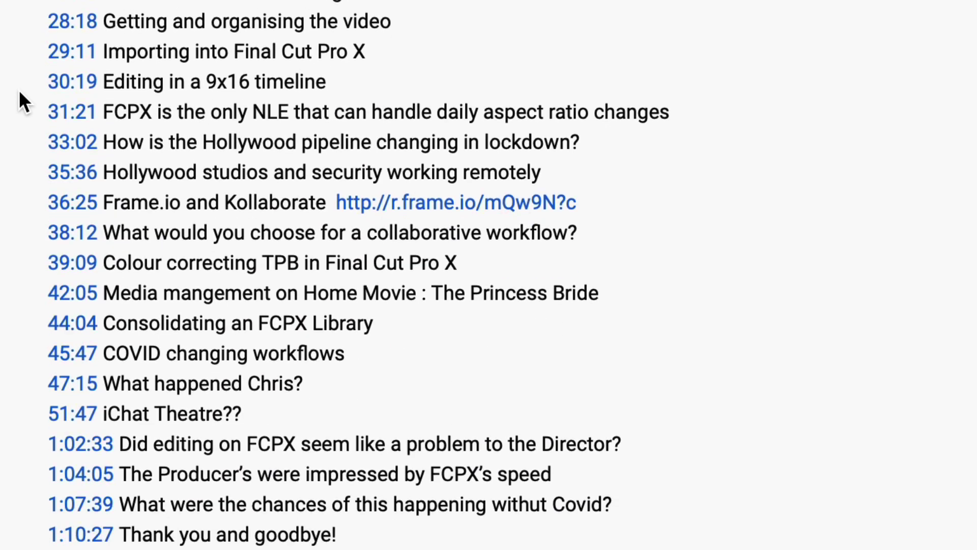
scroll(3, 117, down, 3)
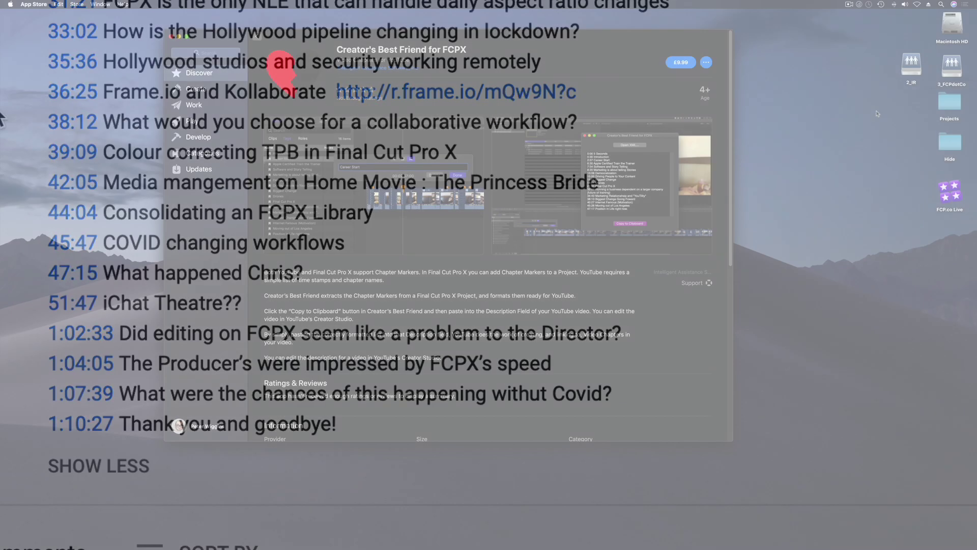